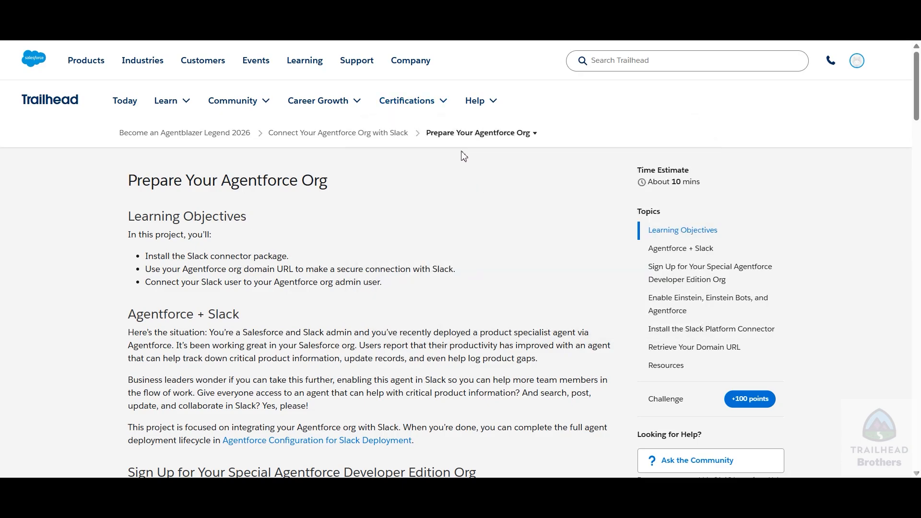
Read the Prepare Your Agentforce Org unit down to the Enable Einstein section and select the term "Einstein Setup" in its instructions
scroll(143, 259, "down", 1)
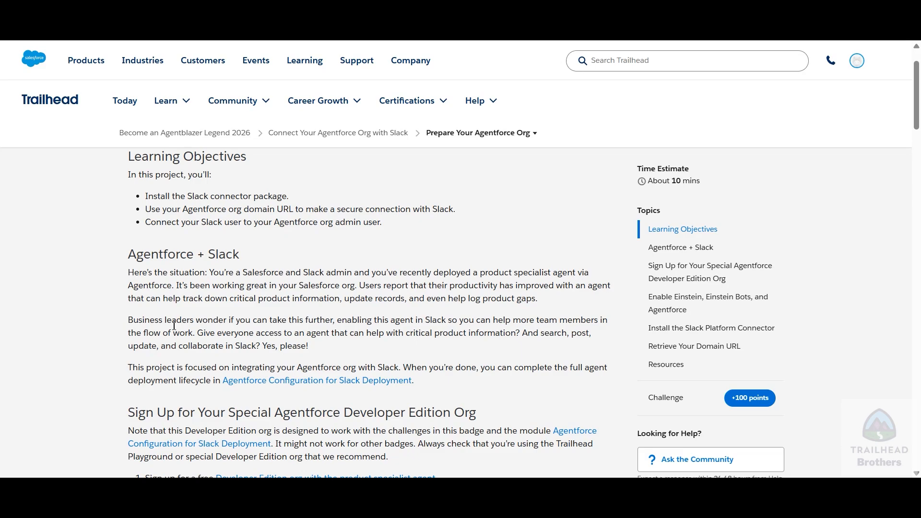
scroll(91, 367, "down", 7)
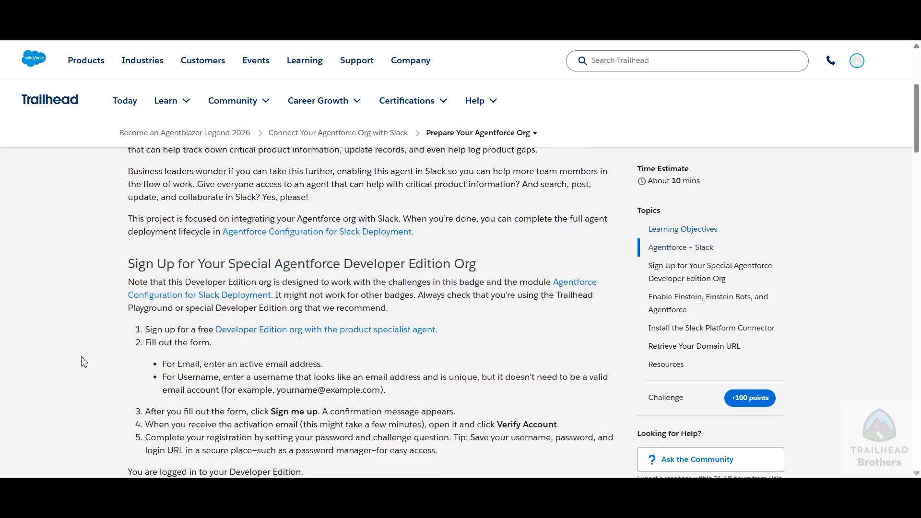
scroll(84, 363, "up", 7)
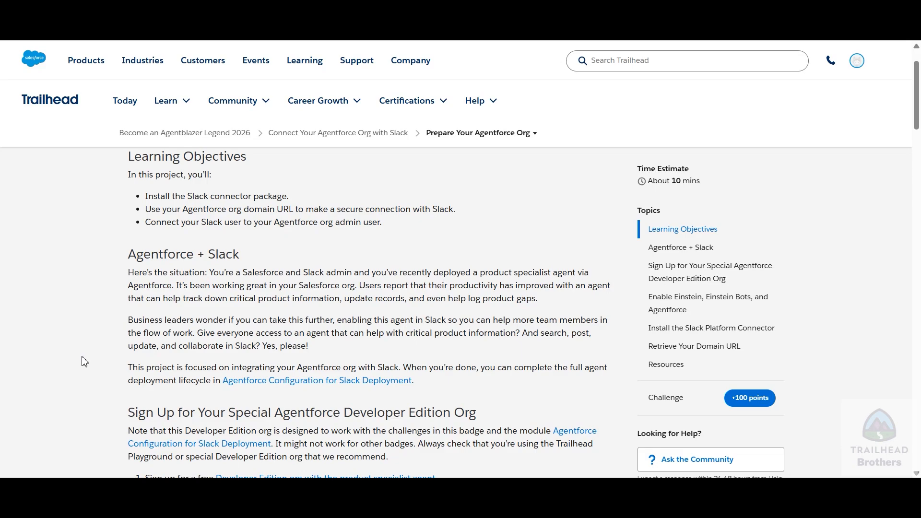
scroll(84, 362, "down", 4)
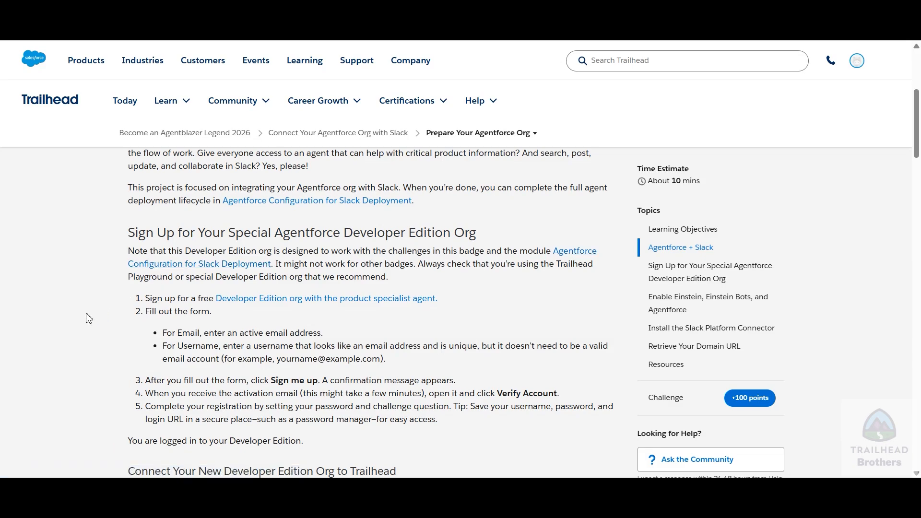
scroll(99, 316, "down", 6)
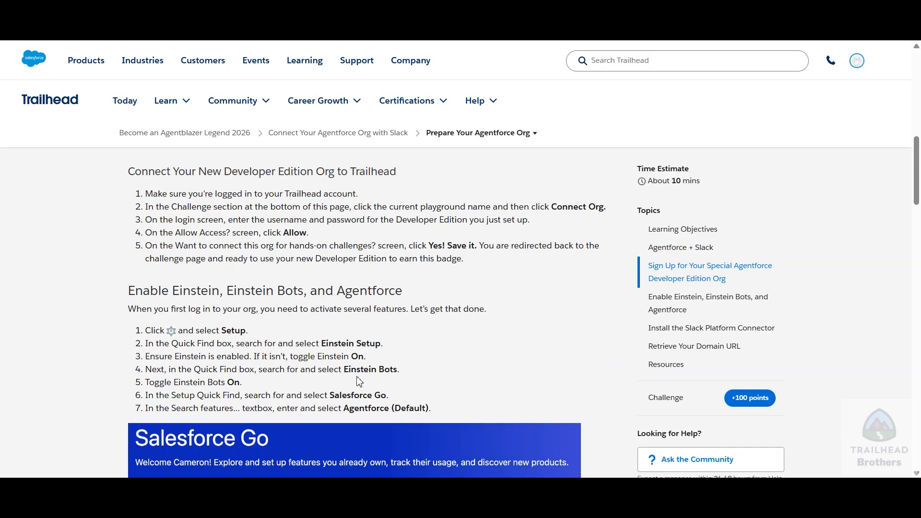
mouse_move(321, 343)
left_mouse_down()
mouse_move(382, 345)
mouse_move(325, 344)
left_mouse_up()
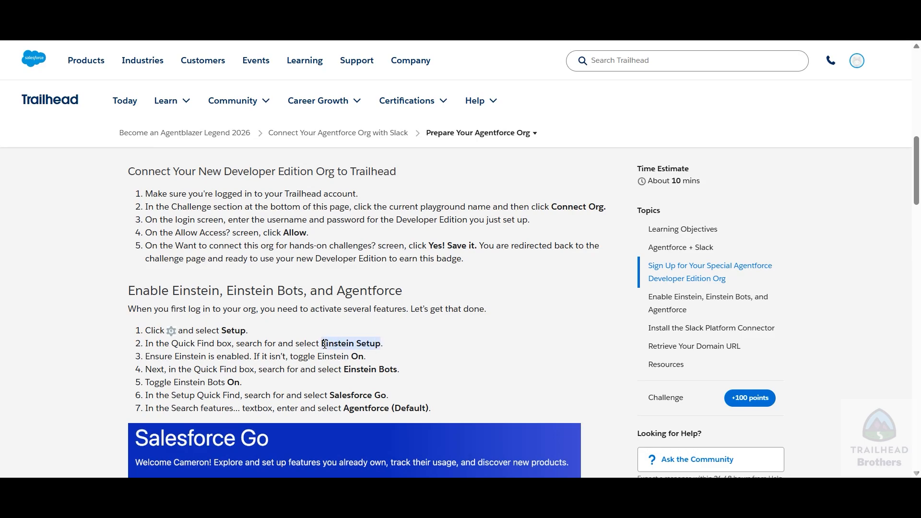
Switch to the Salesforce org's Setup, find and open the Einstein Setup page, and dismiss the incident management notice
left_click(418, 9)
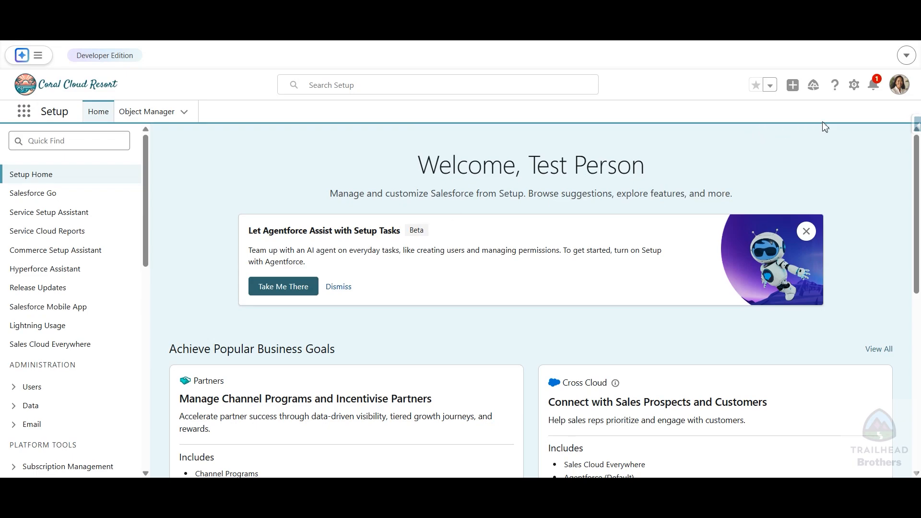
left_click(854, 86)
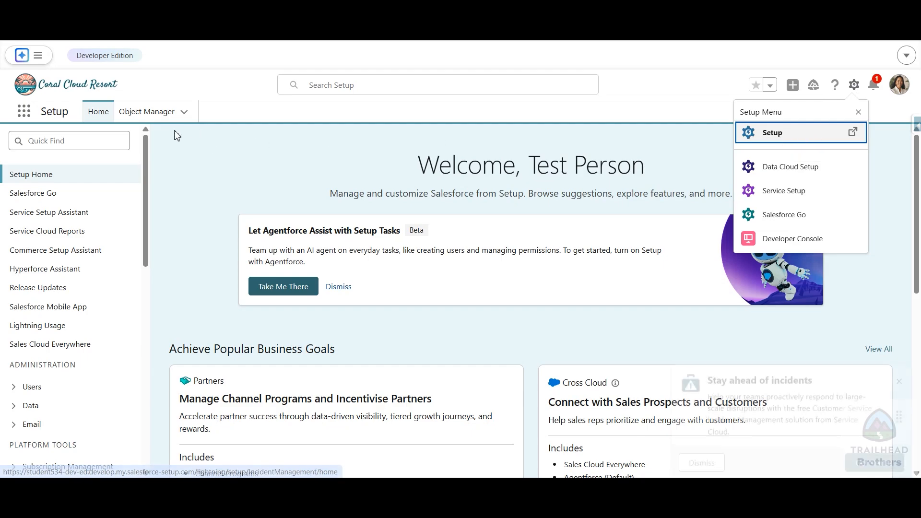
left_click(100, 140)
type("Einstein Setup")
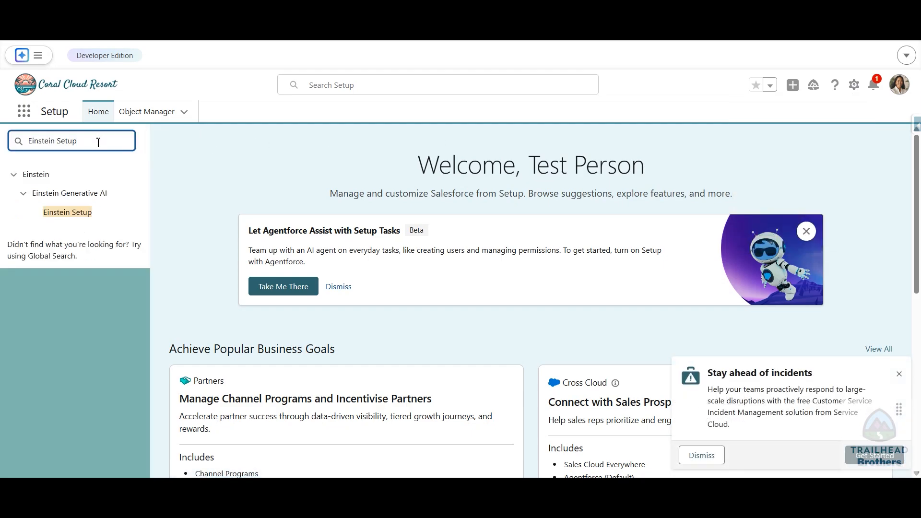
left_click(67, 213)
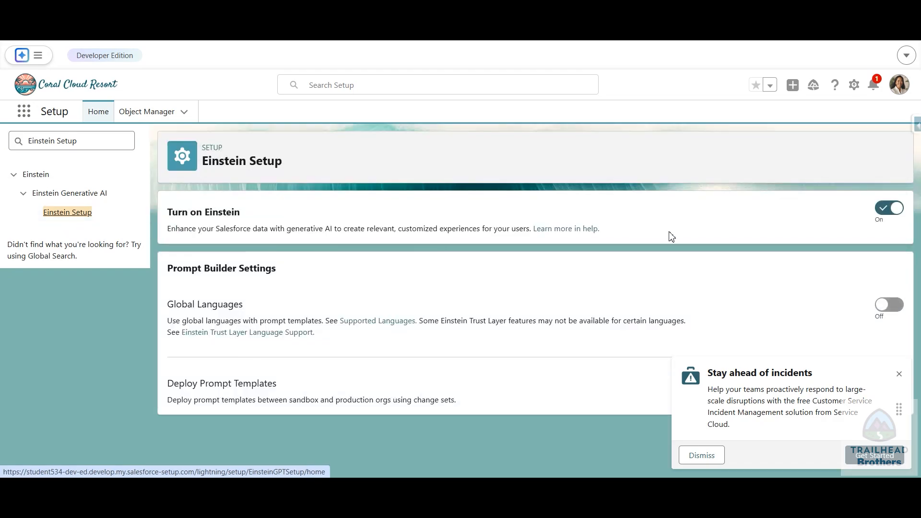
left_click(693, 454)
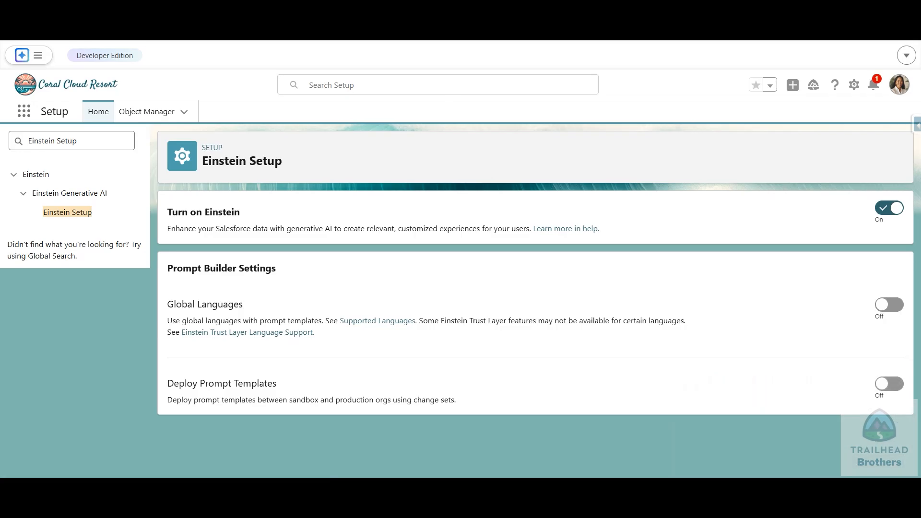
Return to the Trailhead unit and copy the term "Einstein Bots" from its instructions
key("ctrl+Tab")
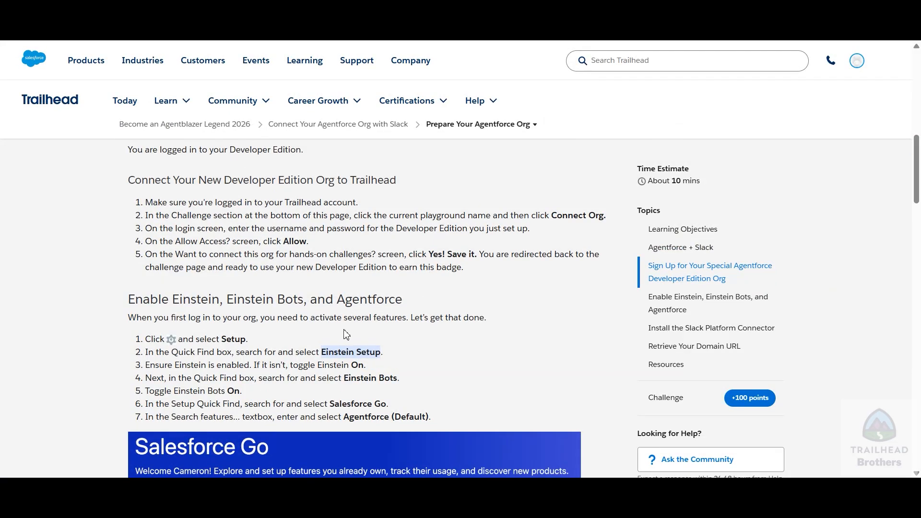
scroll(350, 331, "down", 1)
left_click_drag(343, 318, 394, 320)
key("ctrl+c")
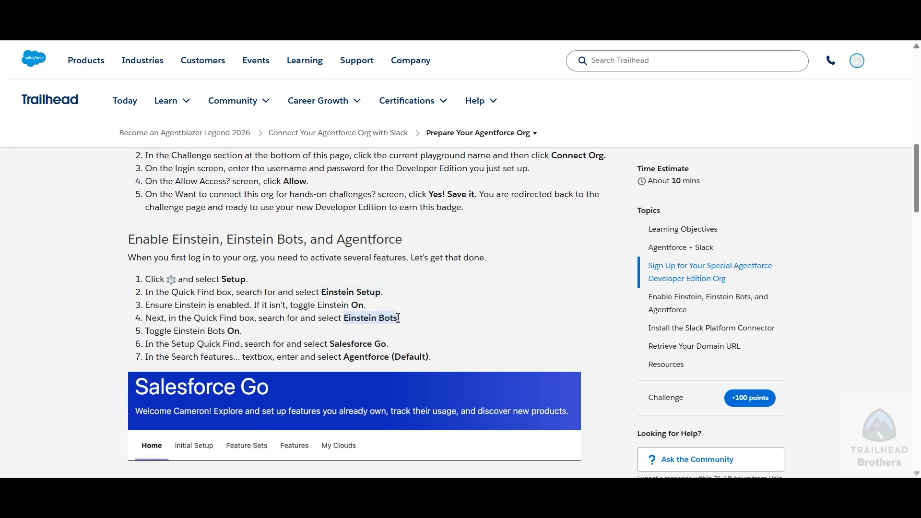
Switch to Salesforce Setup, find and open the Einstein Bots page, and turn Einstein Bots on
key("alt+Tab")
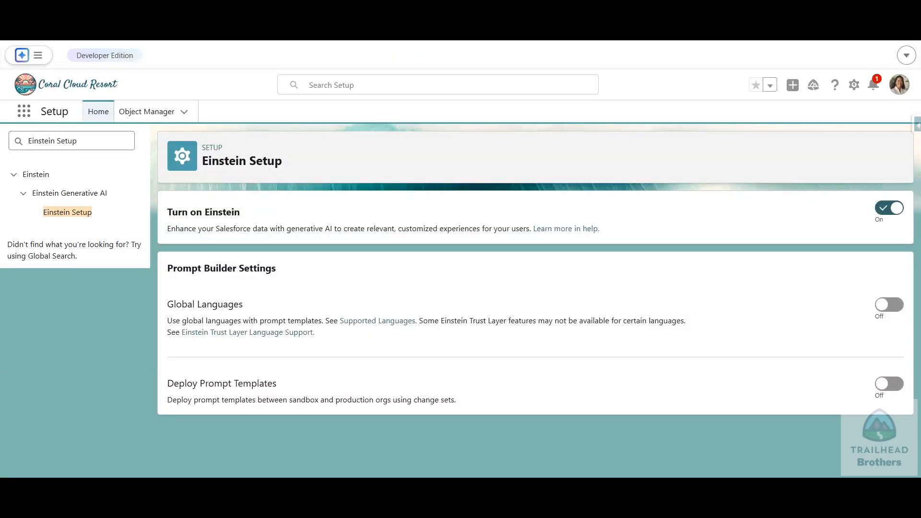
triple_click(74, 144)
key("ctrl+v")
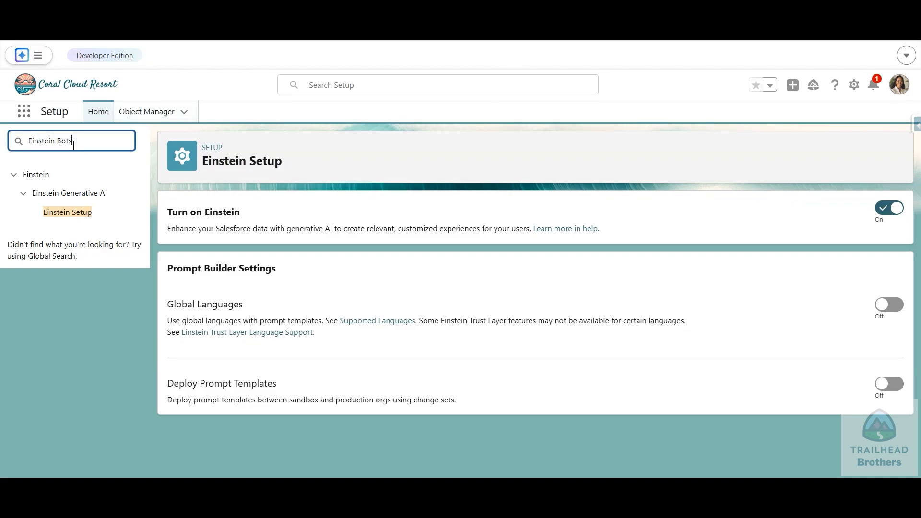
left_click(70, 219)
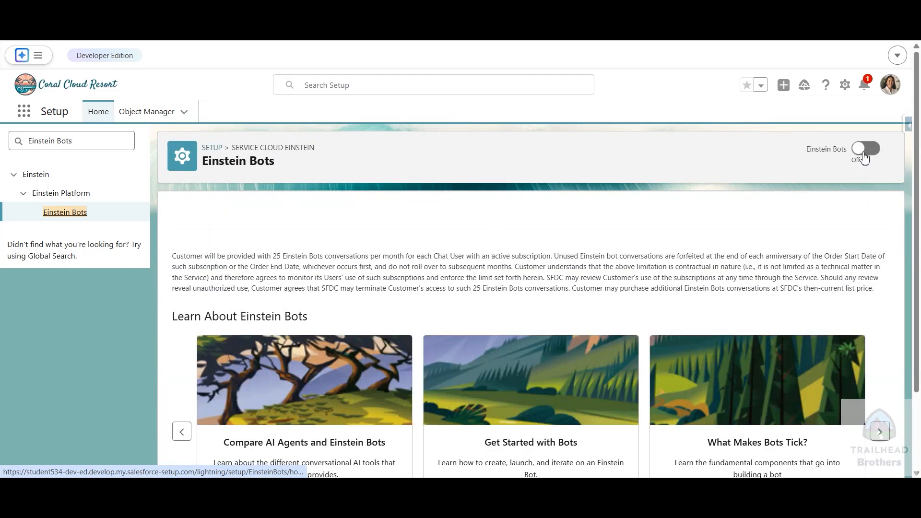
left_click(861, 153)
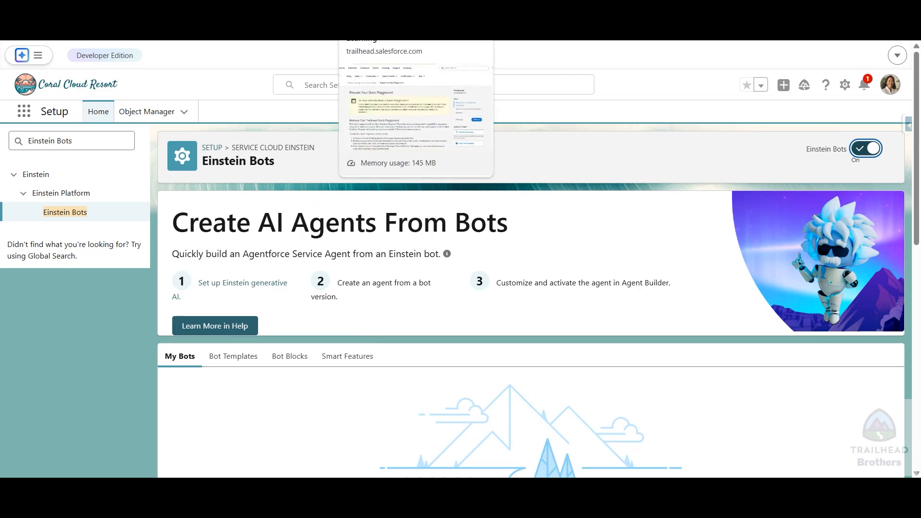
Return to the Trailhead unit and copy the term "Salesforce Go" from its instructions
left_click(370, 20)
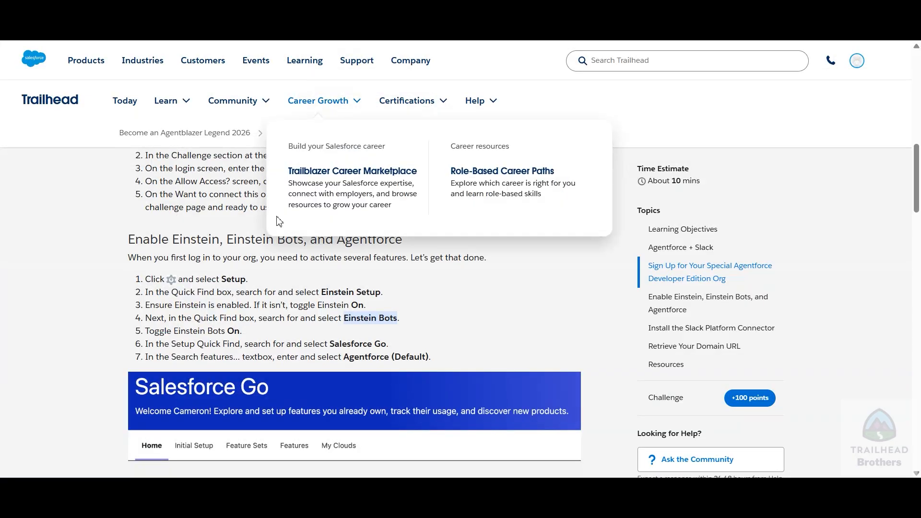
scroll(141, 319, "down", 1)
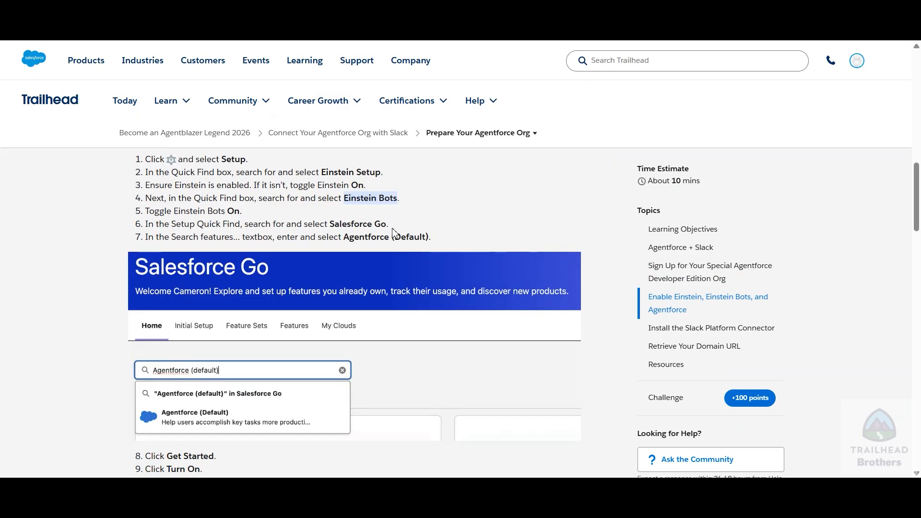
left_click(332, 223)
left_click_drag(333, 223, 388, 223)
key("ctrl+c")
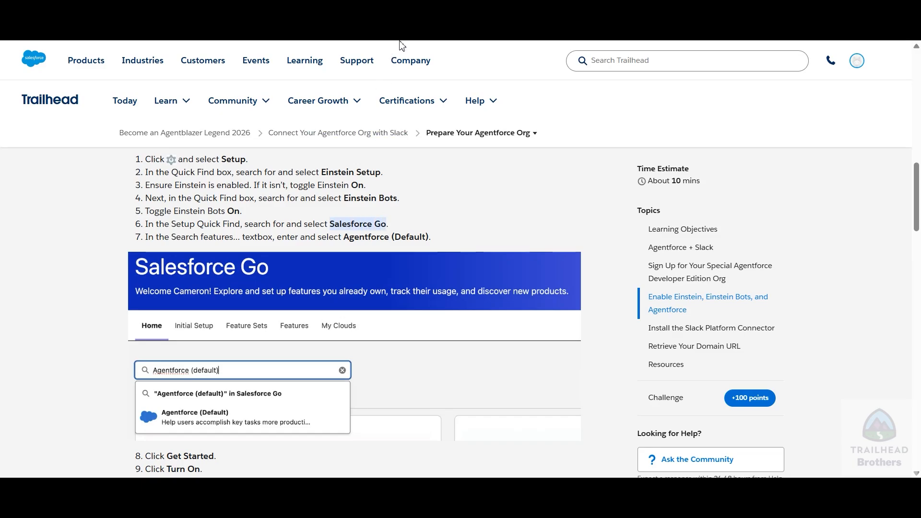
Switch to Salesforce Setup and find and open the Salesforce Go page using the copied term
left_click(202, 33)
triple_click(105, 143)
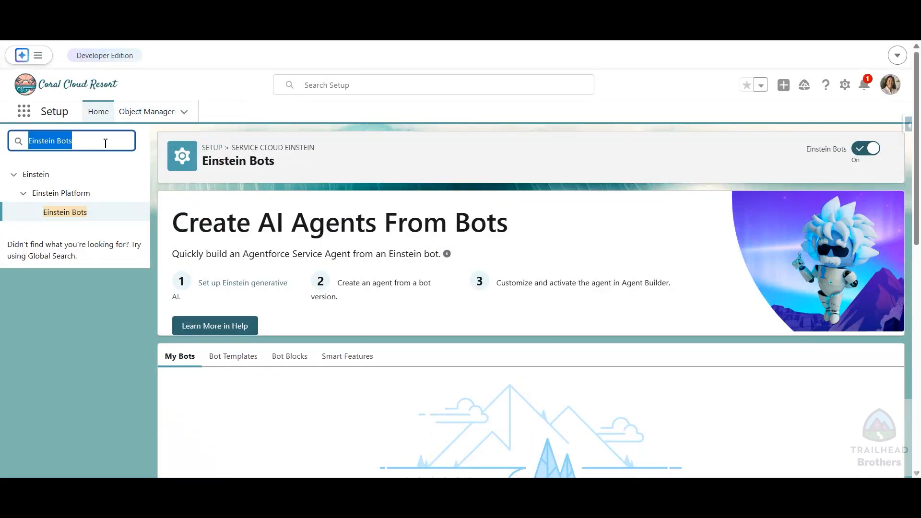
key("ctrl+v")
left_click(35, 175)
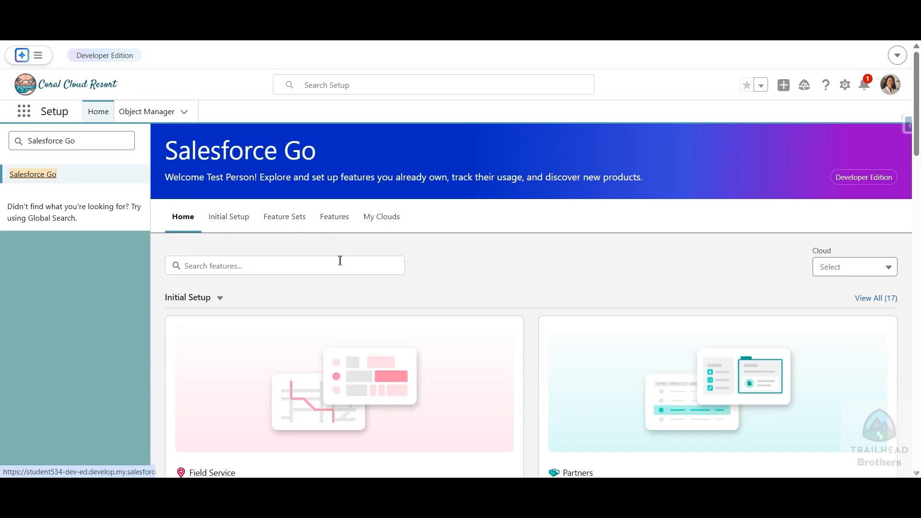
Search the Salesforce Go features for "agentf" and open Agentforce (Default)
left_click(312, 267)
type("a")
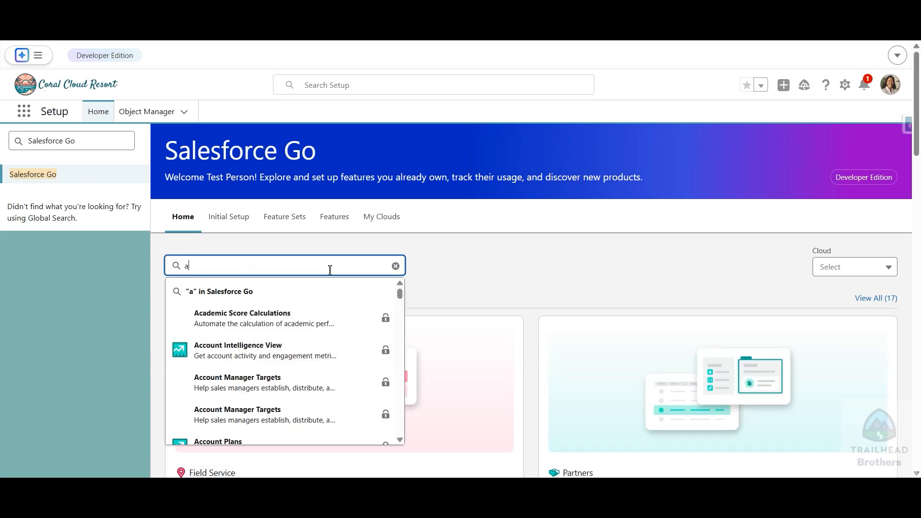
type("gentfi")
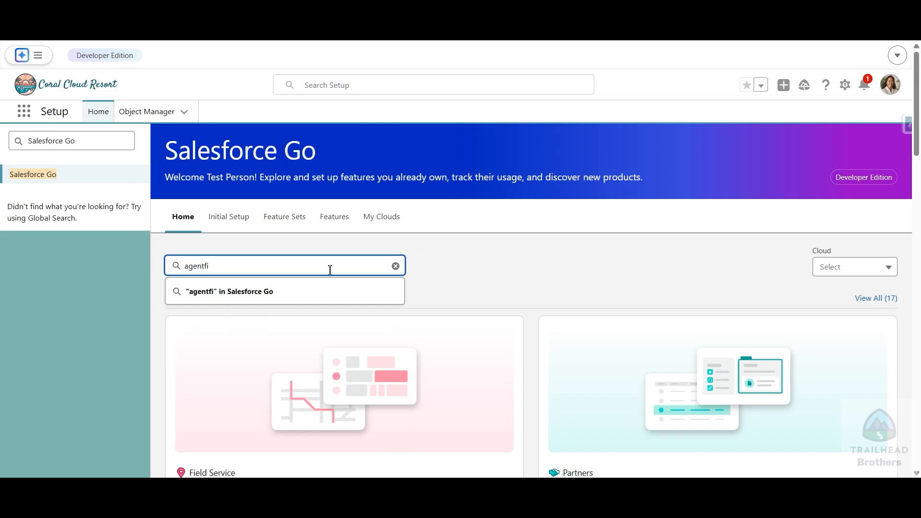
key("BackSpace")
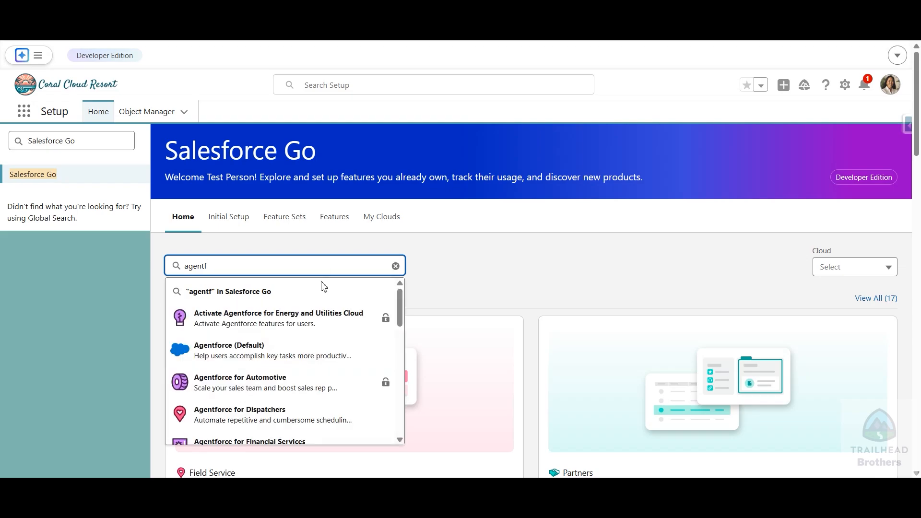
left_click(253, 359)
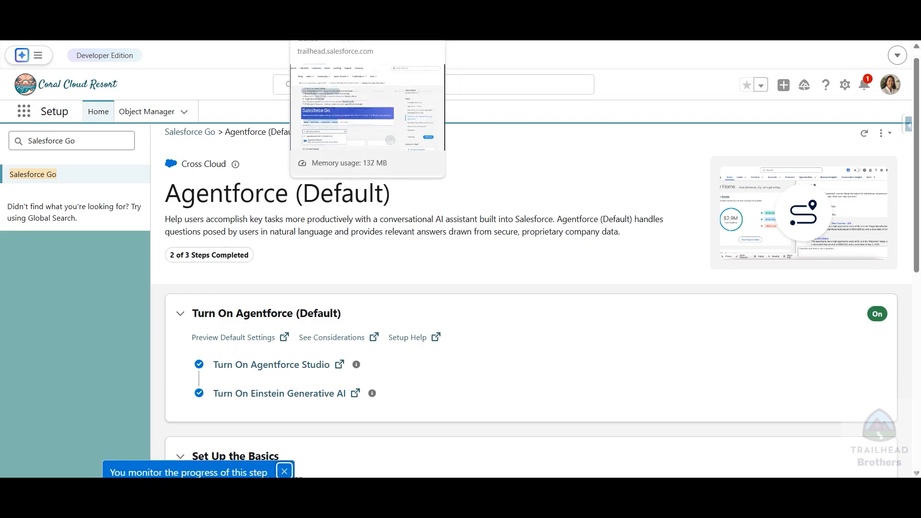
Return to the Trailhead unit and copy the term "Agentforce Agents" from step 11 of the enablement instructions
left_click(303, 4)
left_click(235, 4)
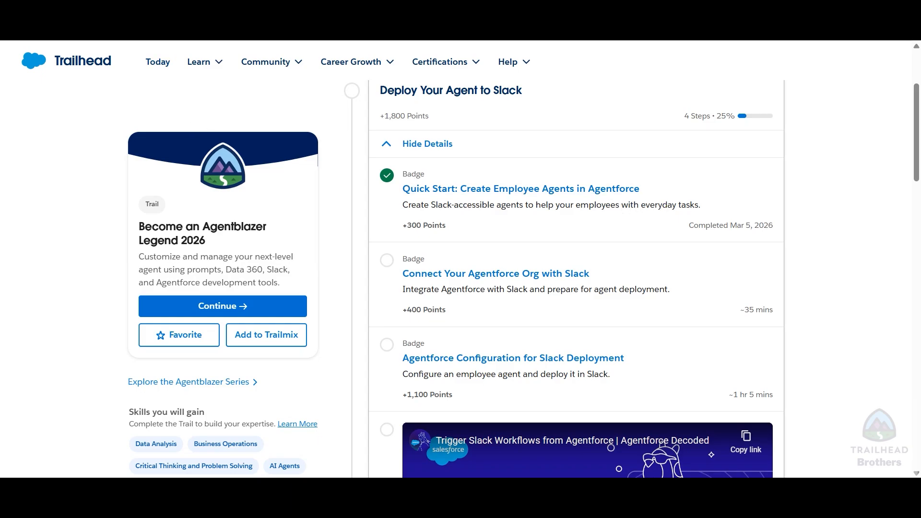
left_click(336, 7)
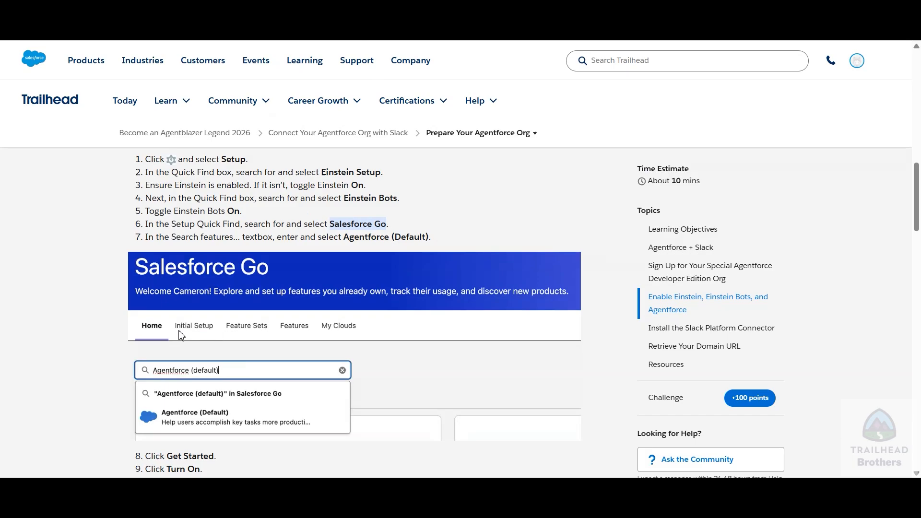
scroll(186, 330, "down", 2)
scroll(186, 330, "down", 1)
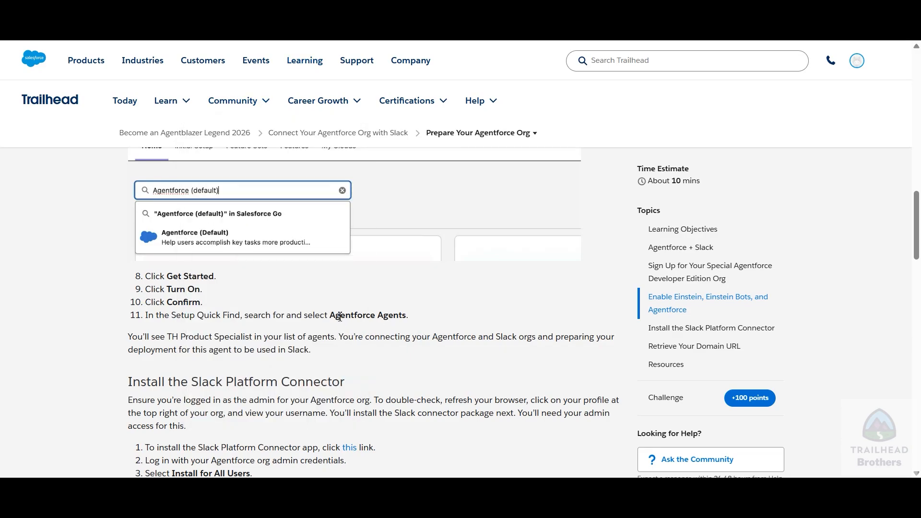
left_click_drag(333, 317, 396, 318)
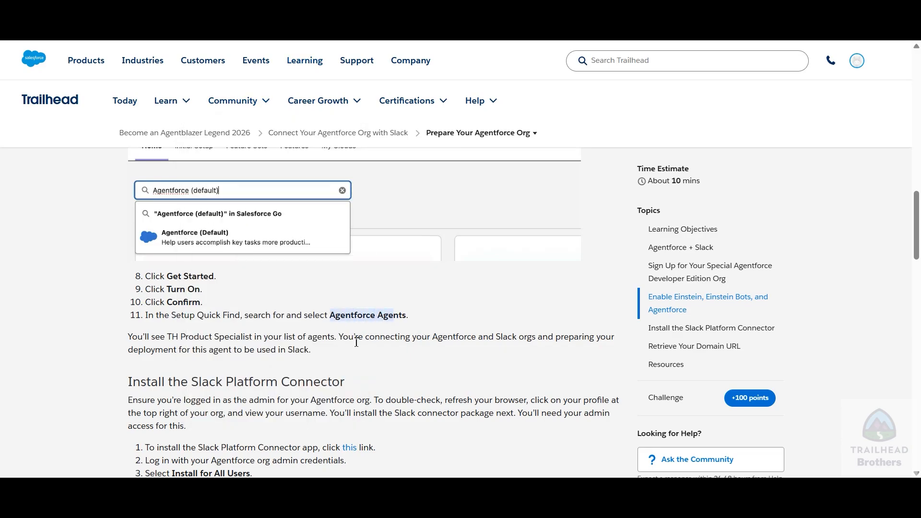
left_click(425, 315)
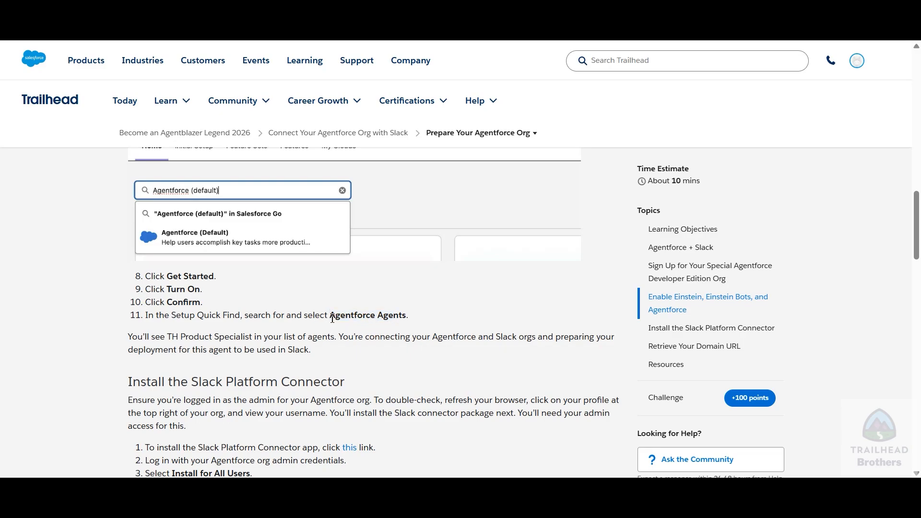
left_click_drag(332, 318, 408, 317)
key("ctrl+c")
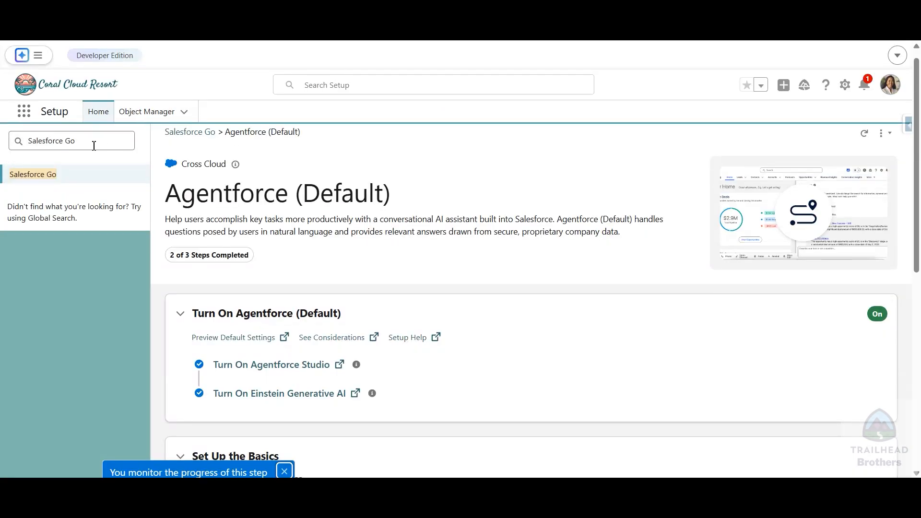
In Salesforce Setup, search for the copied term "Agentforce Agents" and open the Agentforce Agents page
scroll(92, 144, "down", 5)
key("ctrl+a")
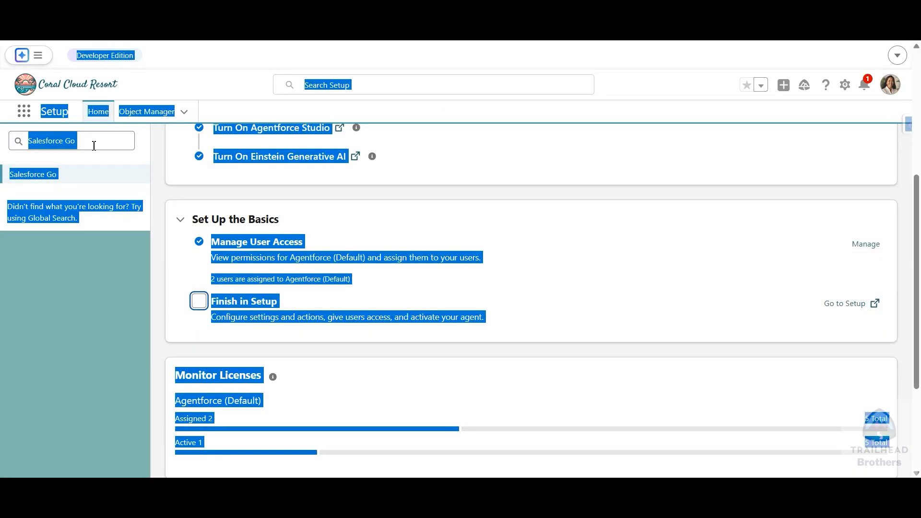
left_click(87, 142)
key("ctrl+a")
key("ctrl+v")
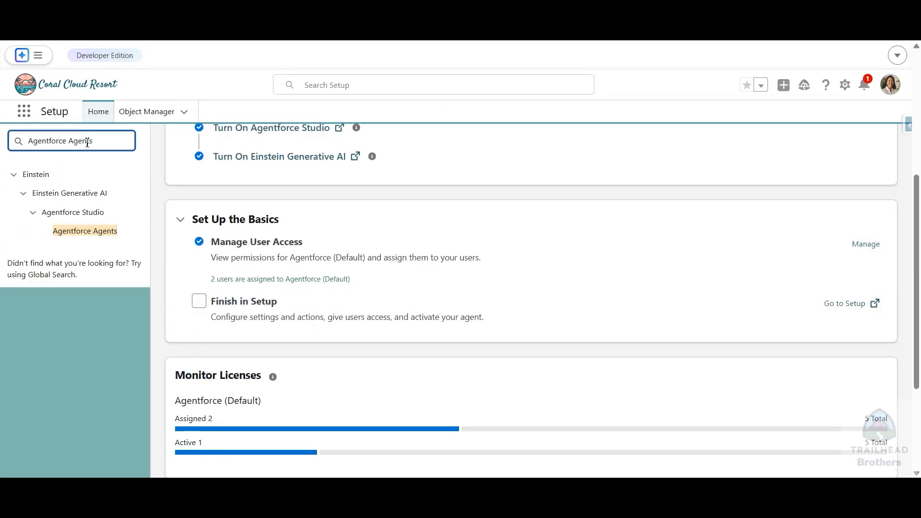
left_click(98, 232)
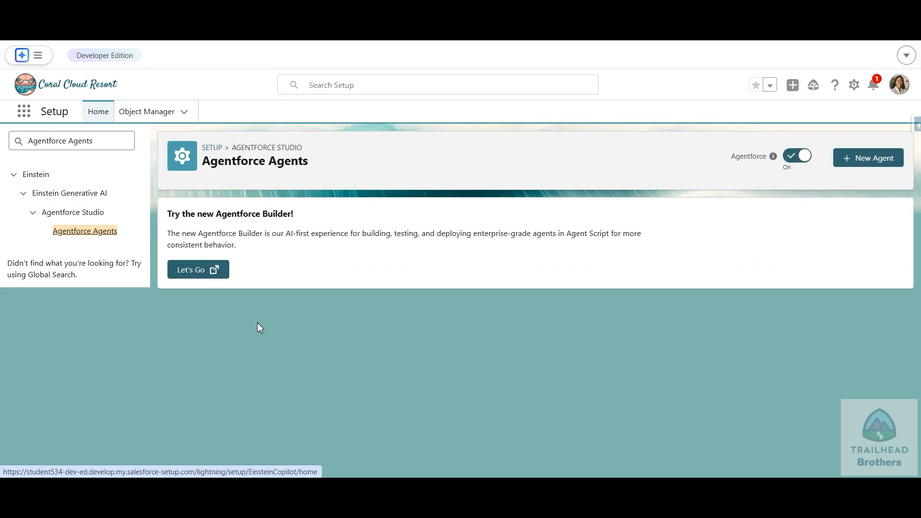
From the Trailhead unit, open the Slack Platform Connector installation link in a new tab and postpone the mobile phone registration
key("ctrl+shift+Tab")
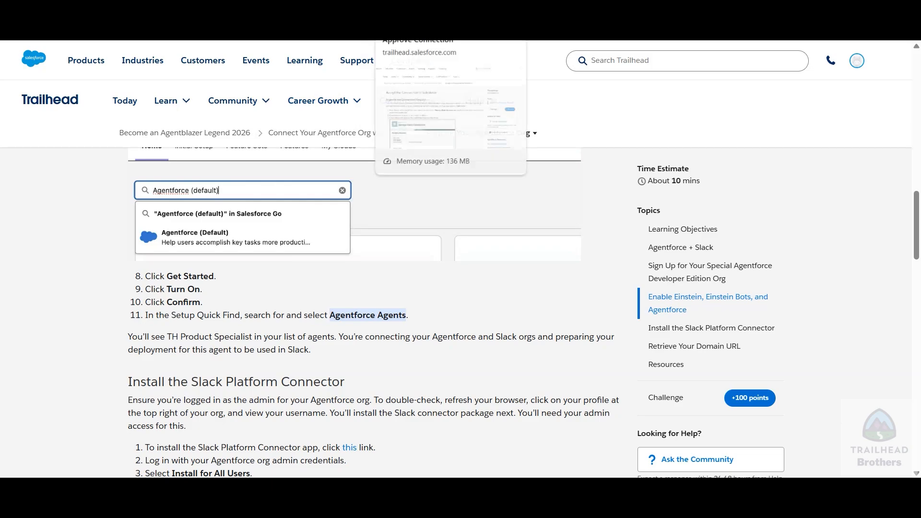
left_click(472, 10)
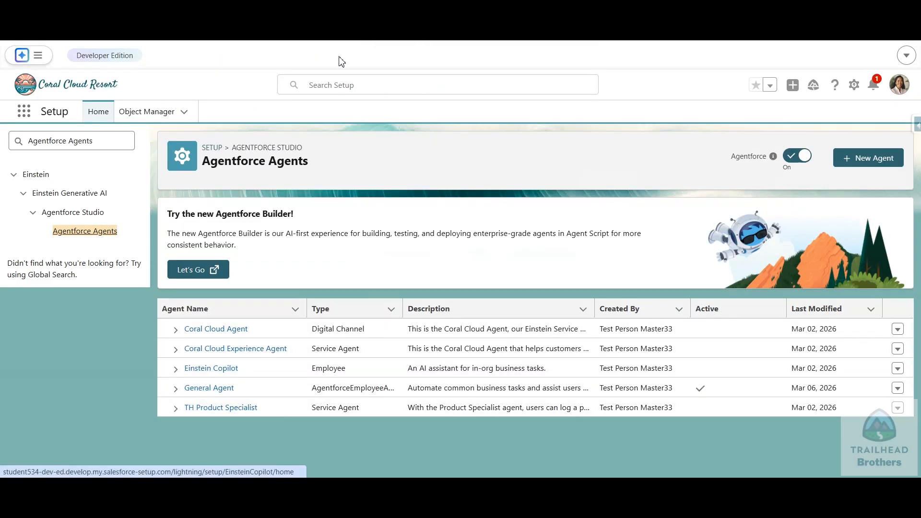
left_click(343, 14)
scroll(35, 345, "down", 3)
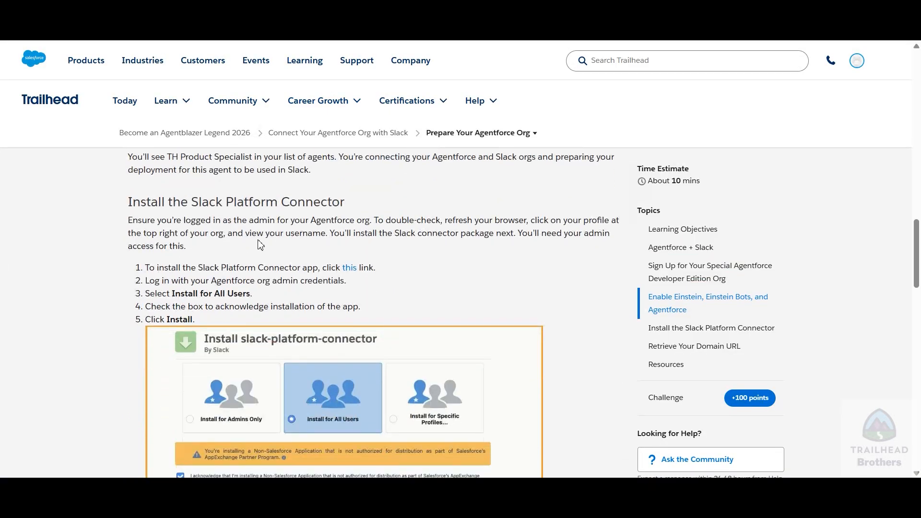
right_click(350, 269)
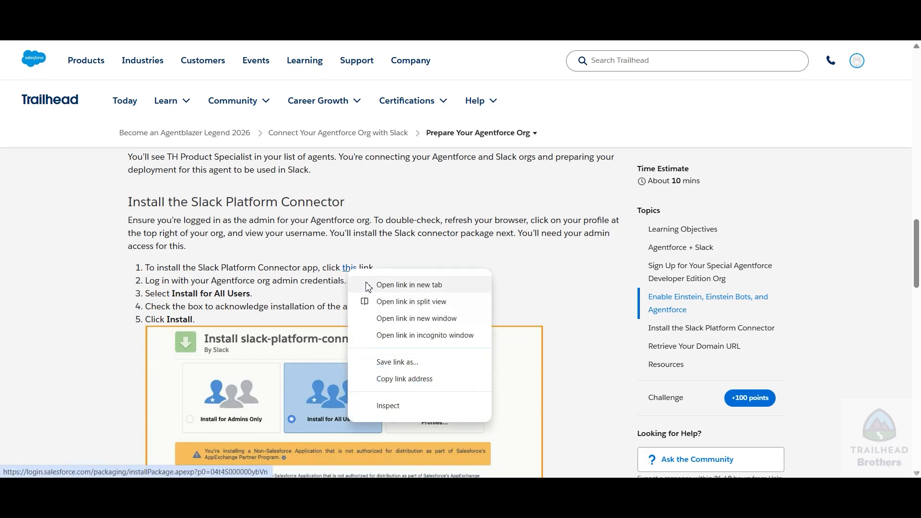
left_click(368, 286)
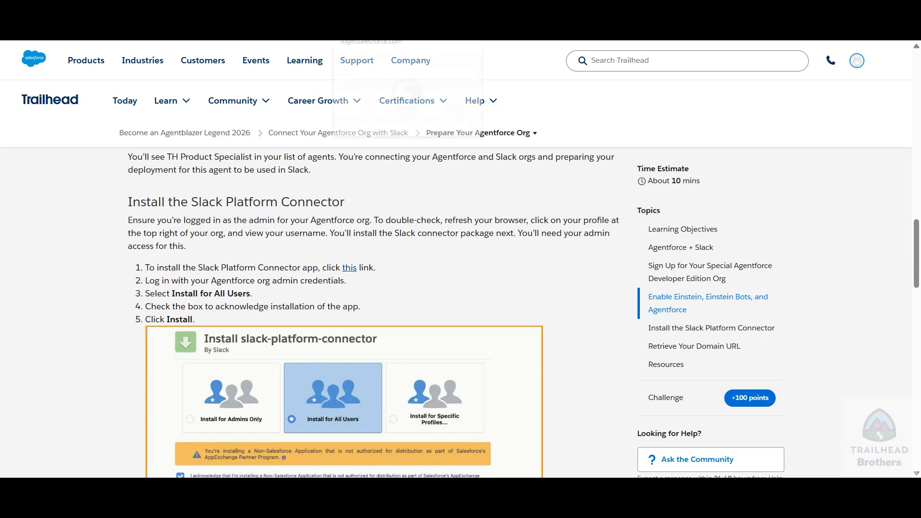
left_click(384, 11)
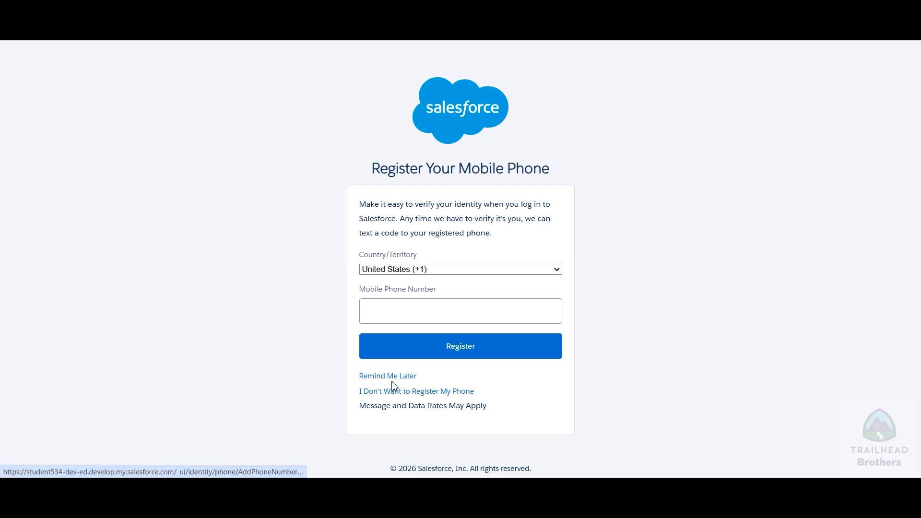
left_click(392, 379)
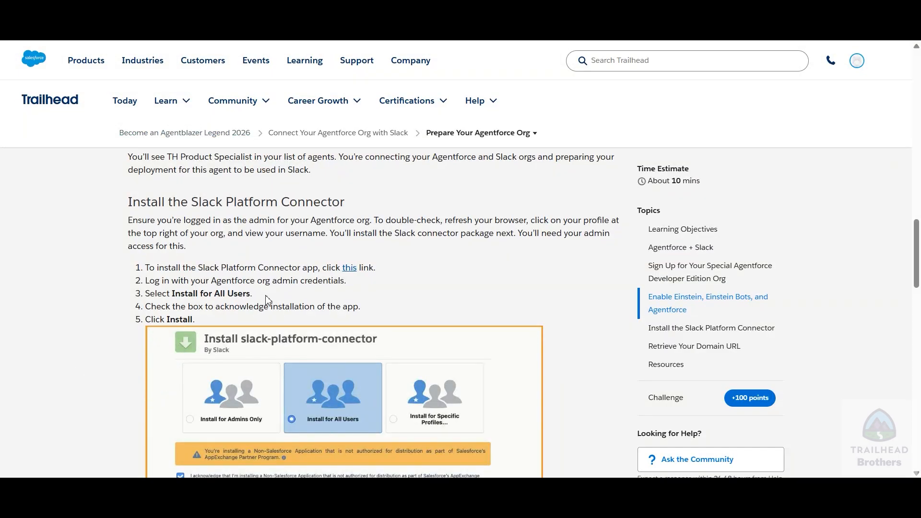
Install slack-platform-connector for all users, acknowledging that it is a Non-Salesforce Application
scroll(277, 329, "down", 1)
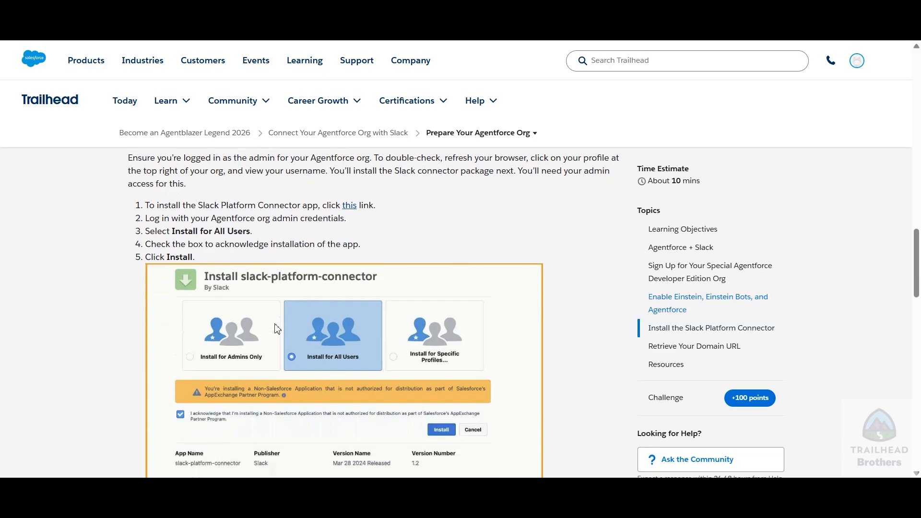
scroll(277, 329, "down", 2)
scroll(269, 331, "down", 1)
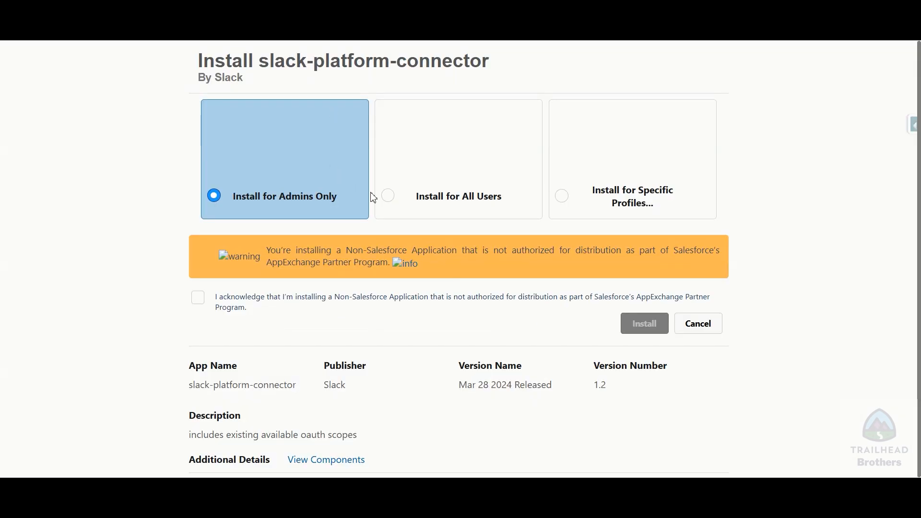
left_click(451, 195)
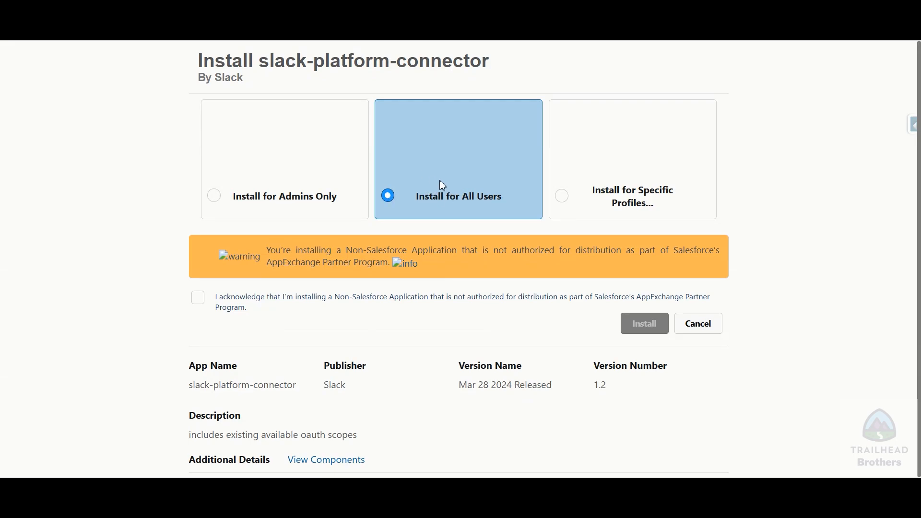
left_click(199, 299)
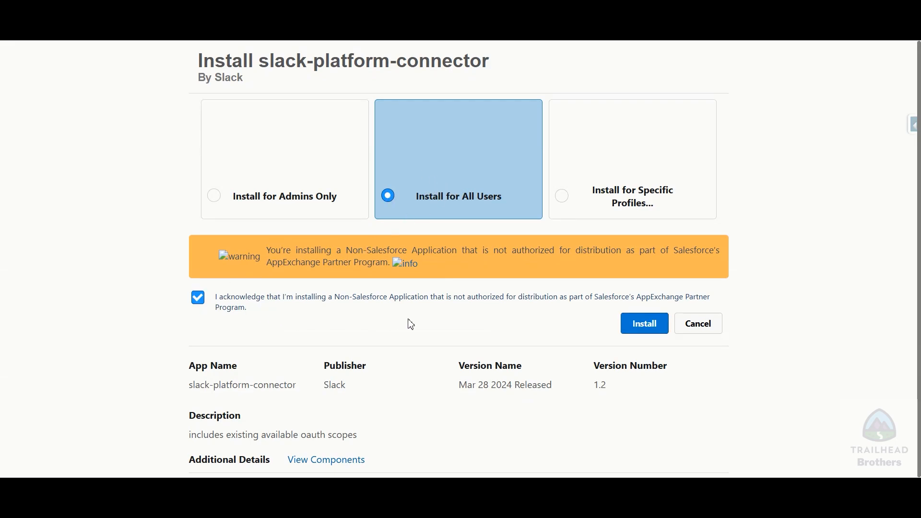
left_click(641, 325)
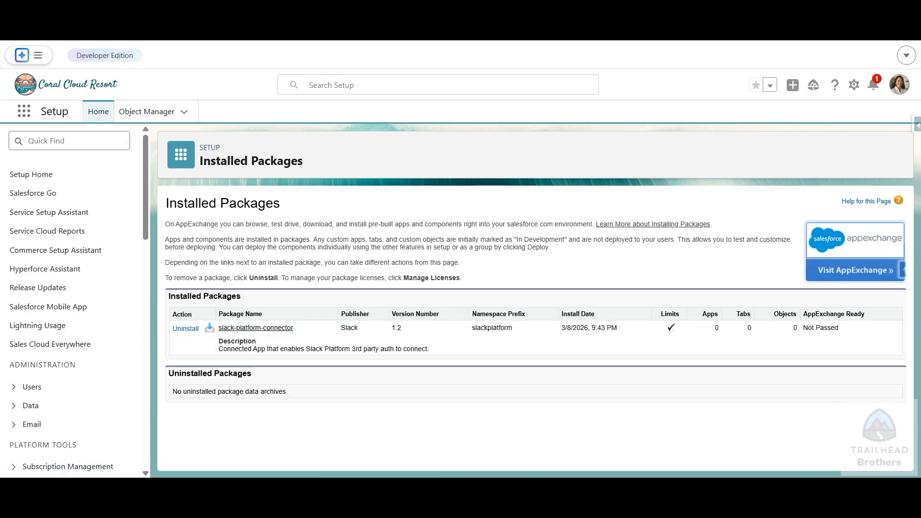
Return to the Trailhead unit and copy the term "My Domain" from the Retrieve Your Domain URL instructions
left_click(216, 9)
scroll(45, 317, "down", 3)
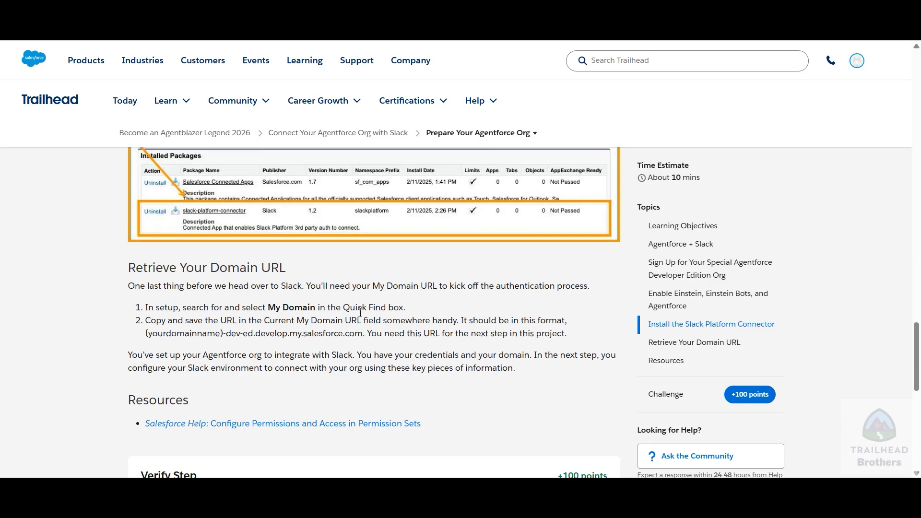
left_click_drag(268, 308, 275, 307)
left_click_drag(272, 305, 317, 308)
key("ctrl+c")
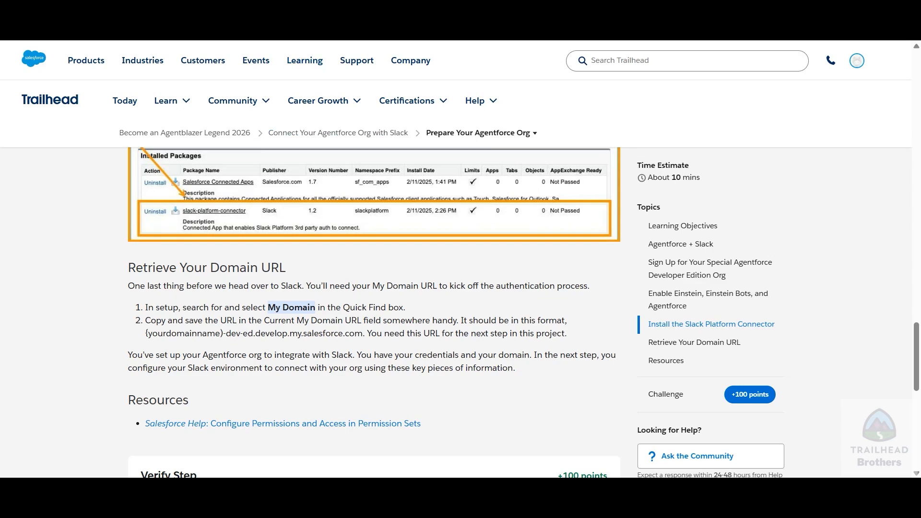
Switch to Salesforce Setup, search for the copied term "My Domain" and open the My Domain page
key("ctrl+Tab")
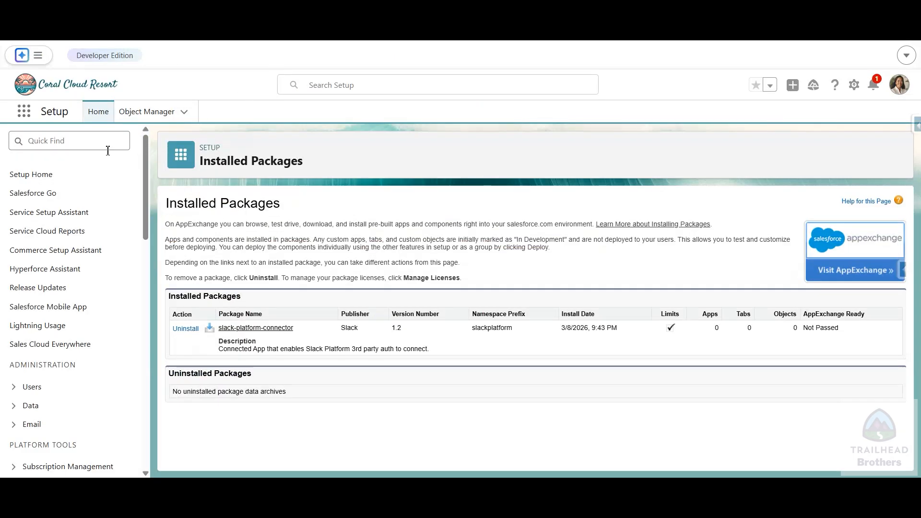
left_click(49, 144)
key("ctrl+v")
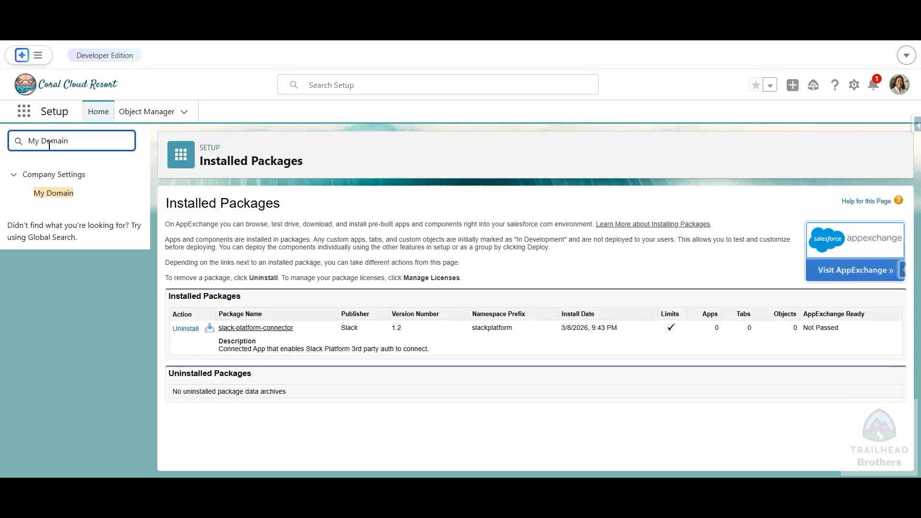
left_click(53, 200)
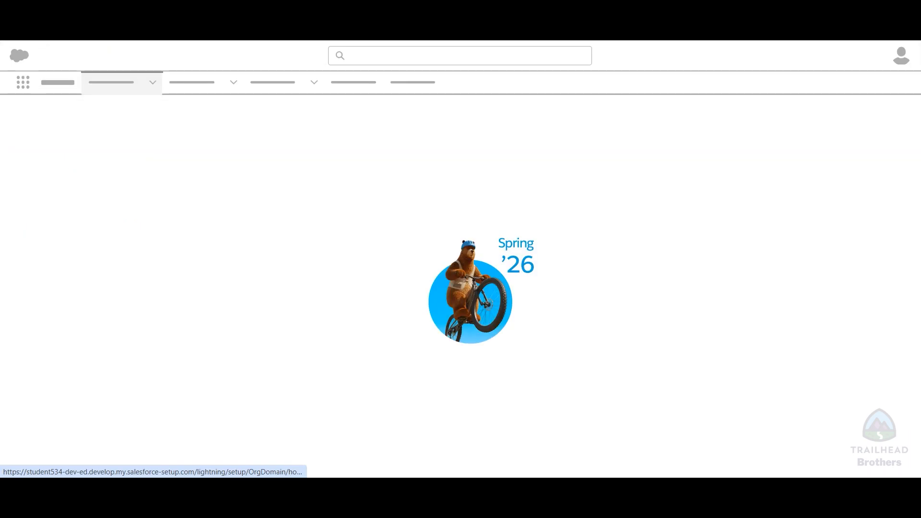
Select the Current My Domain URL in the org's My Domain Details for copying
key("ctrl+Tab")
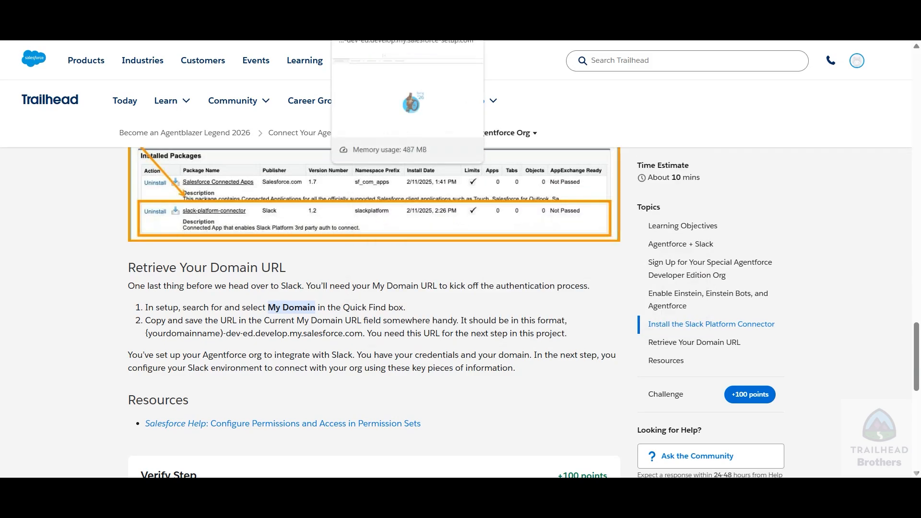
left_click(379, 10)
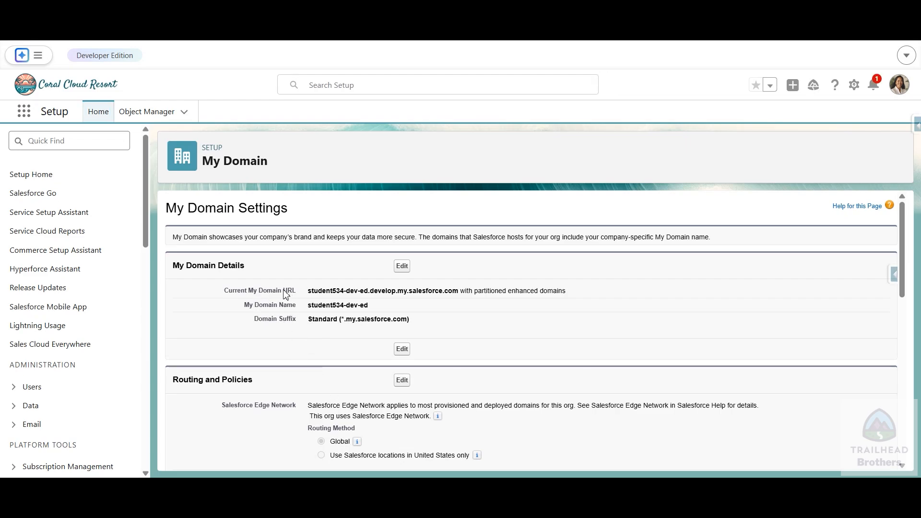
left_click_drag(308, 290, 461, 296)
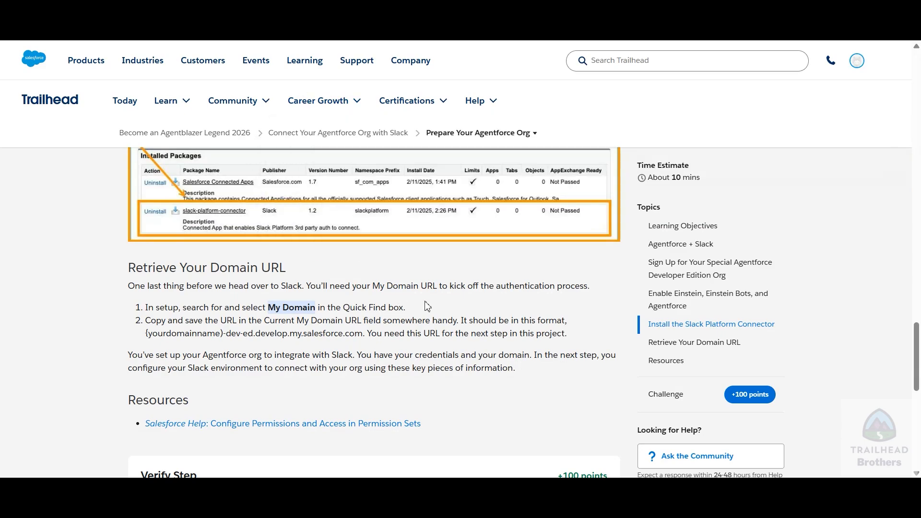
Verify the Prepare Your Agentforce Org unit in Trailhead and go on to the Prepare Your Slack Playground unit
scroll(72, 278, "down", 5)
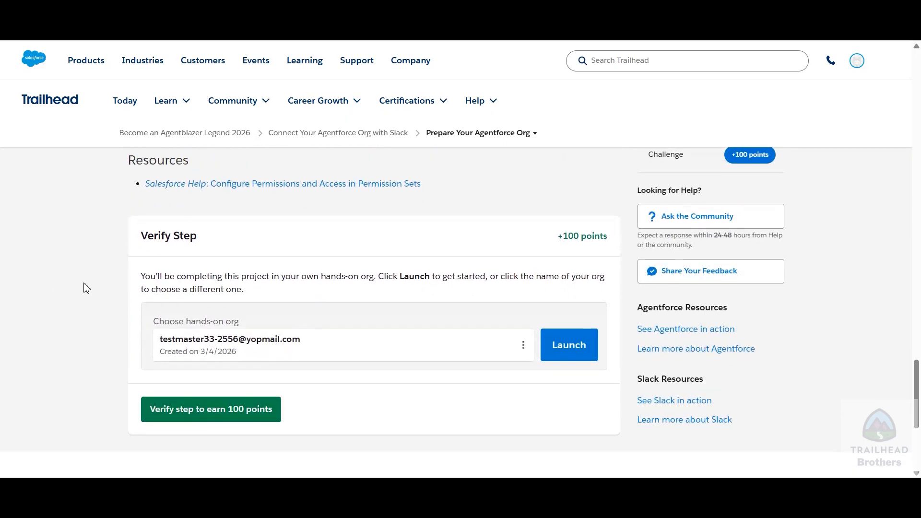
left_click(233, 413)
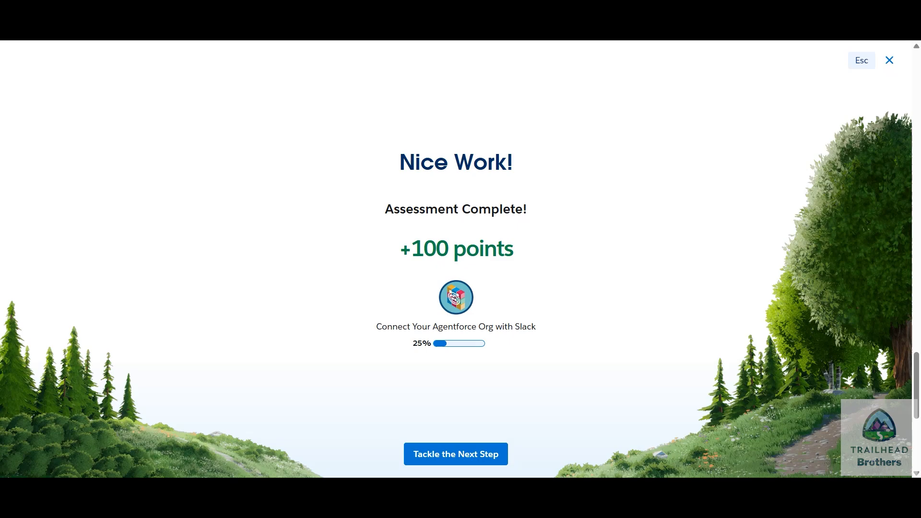
left_click(451, 29)
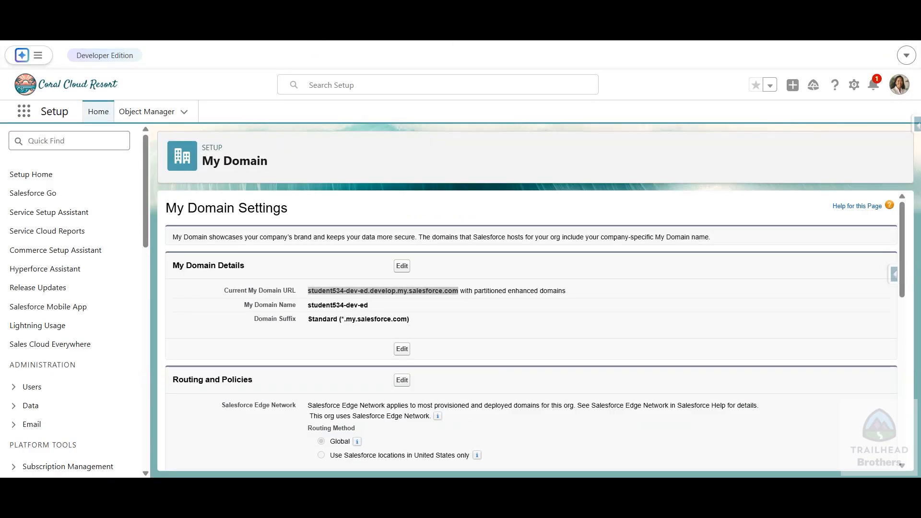
left_click(331, 29)
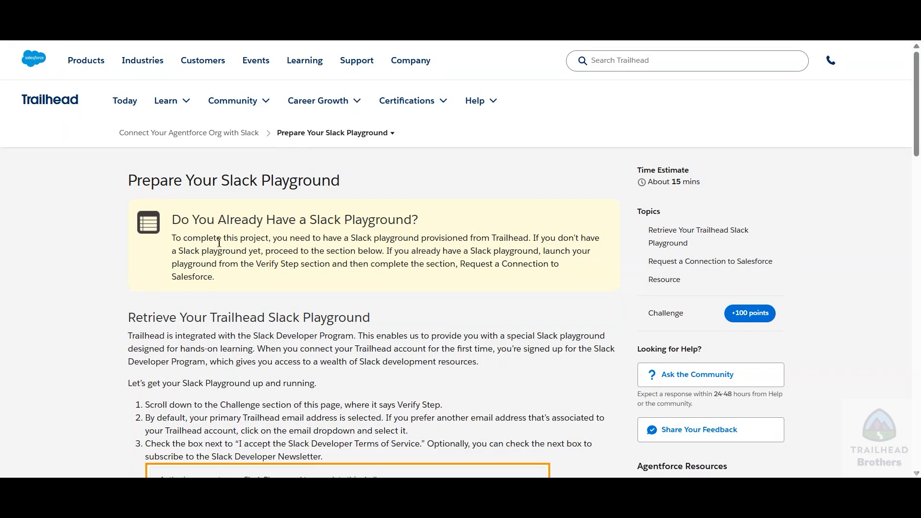
Examine the Trailhead instructions for creating and launching the Slack playground and accepting its terms of service
scroll(120, 299, "down", 3)
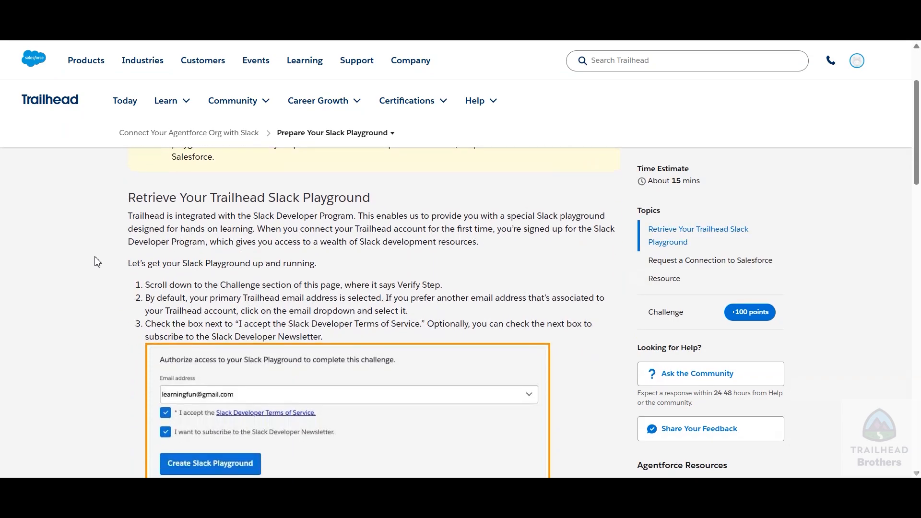
scroll(119, 257, "up", 3)
scroll(118, 257, "down", 5)
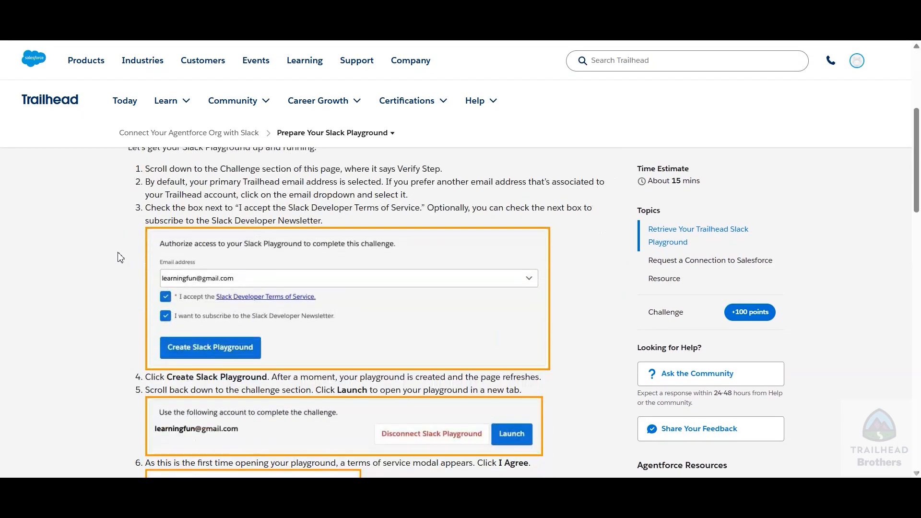
scroll(120, 258, "up", 1)
scroll(119, 258, "up", 1)
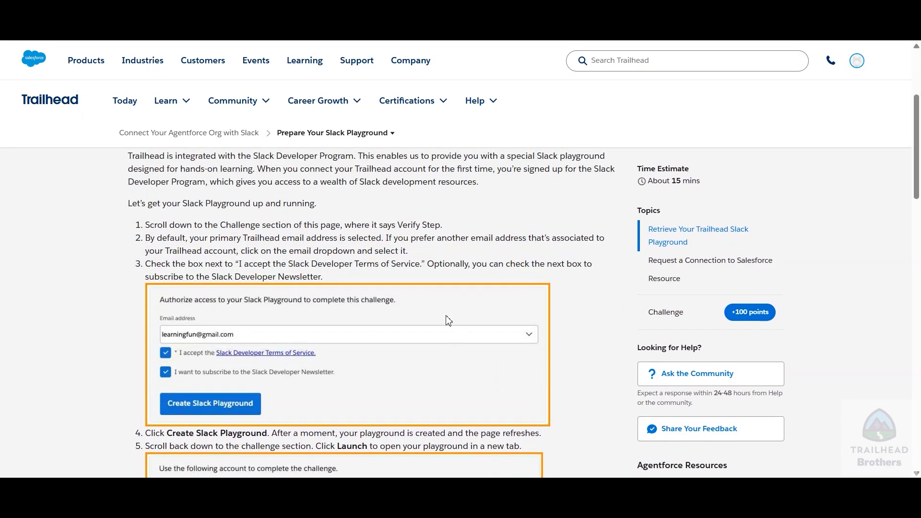
scroll(250, 354, "down", 2)
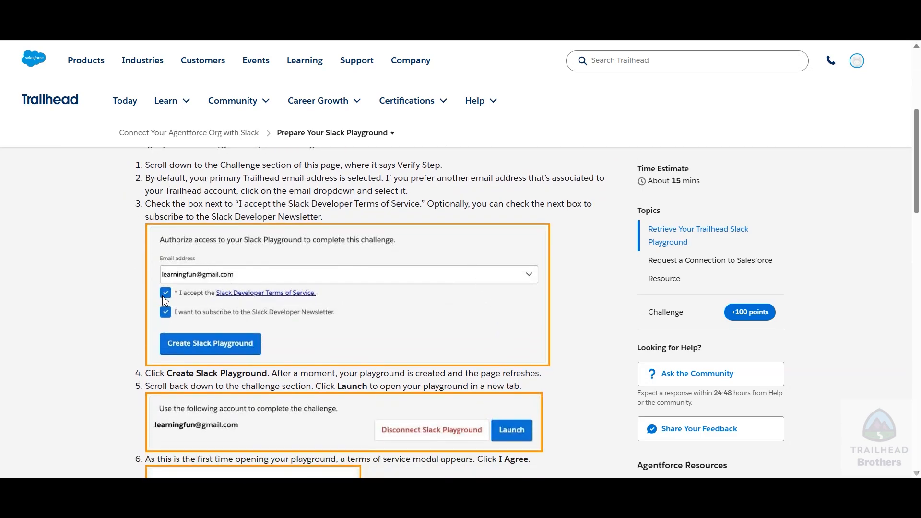
scroll(171, 287, "down", 2)
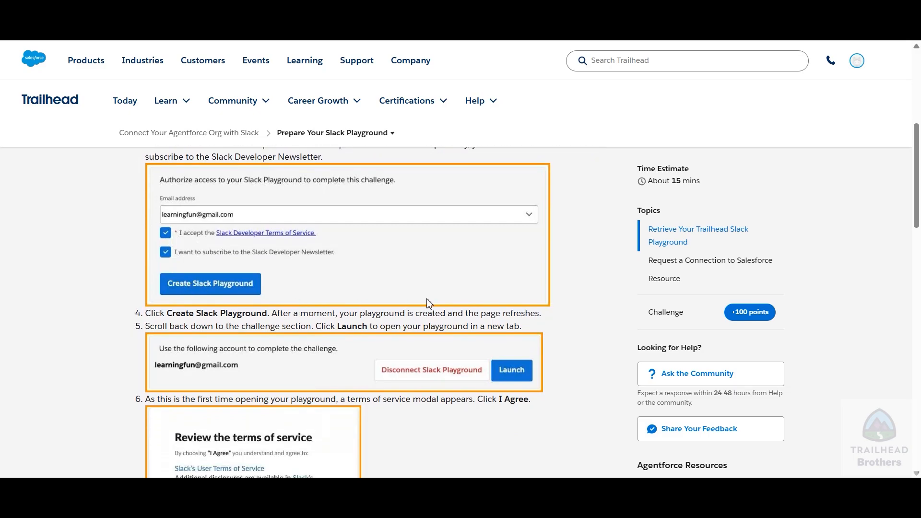
scroll(187, 323, "down", 2)
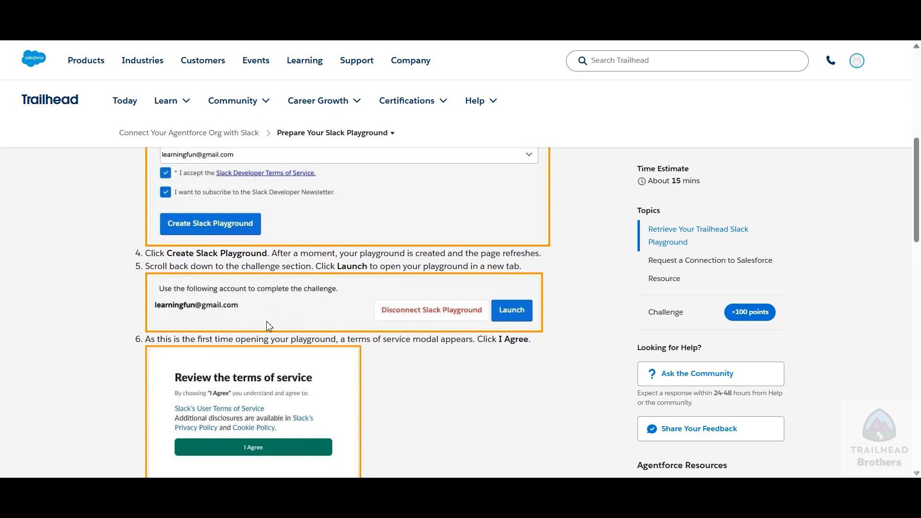
scroll(235, 323, "down", 2)
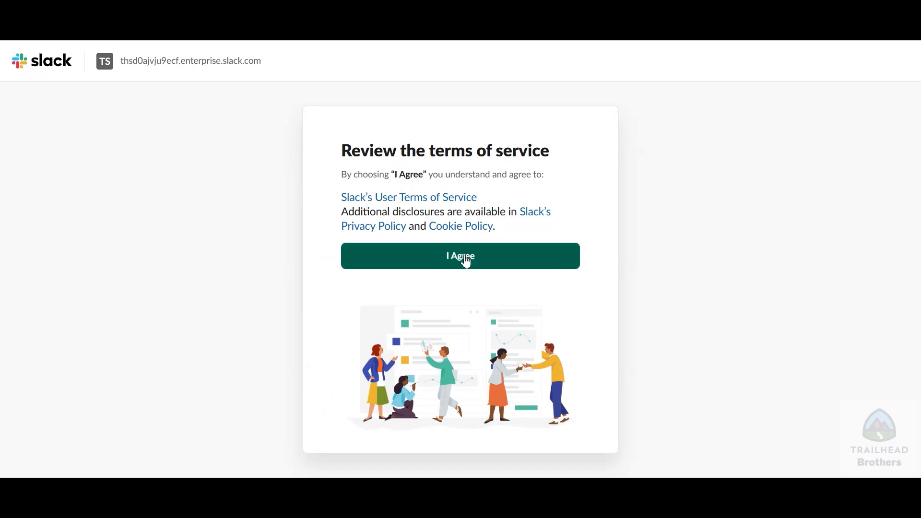
Agree to Slack's terms of service and review the Request a Connection to Salesforce instructions in Trailhead
left_click(465, 261)
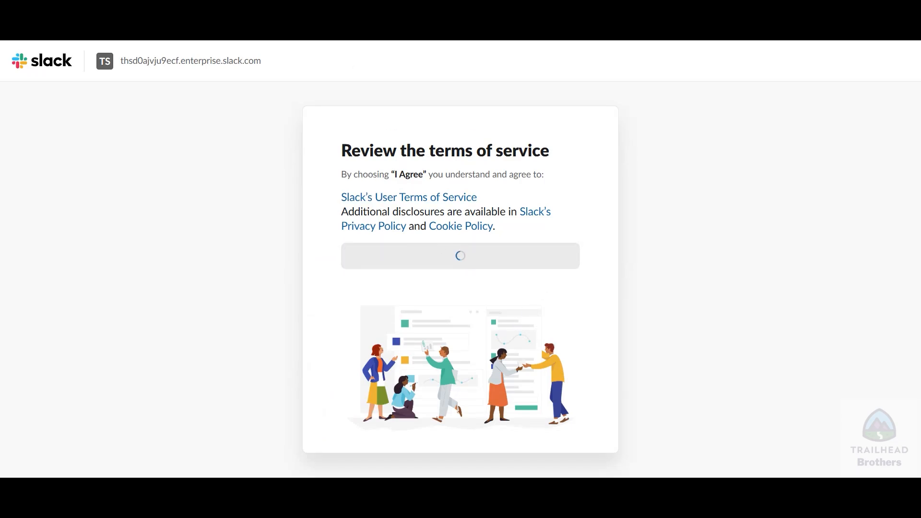
left_click(327, 9)
scroll(58, 278, "down", 4)
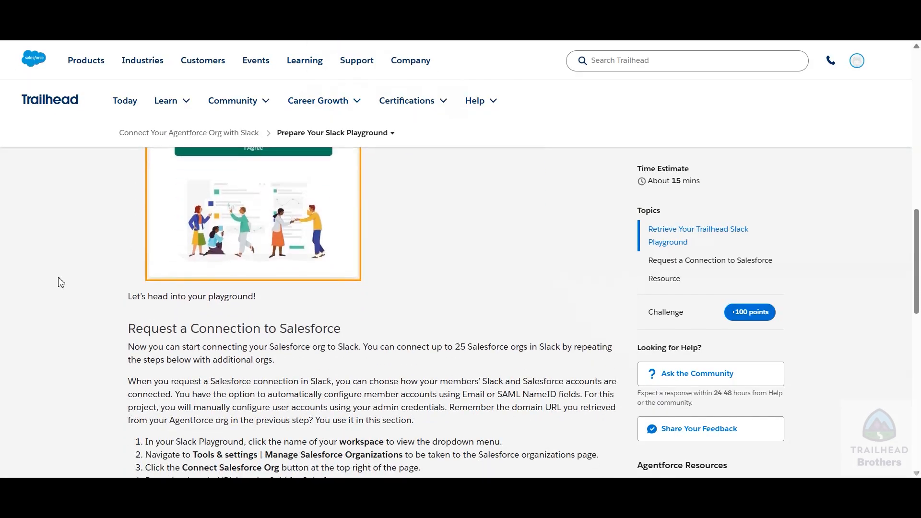
scroll(60, 282, "down", 3)
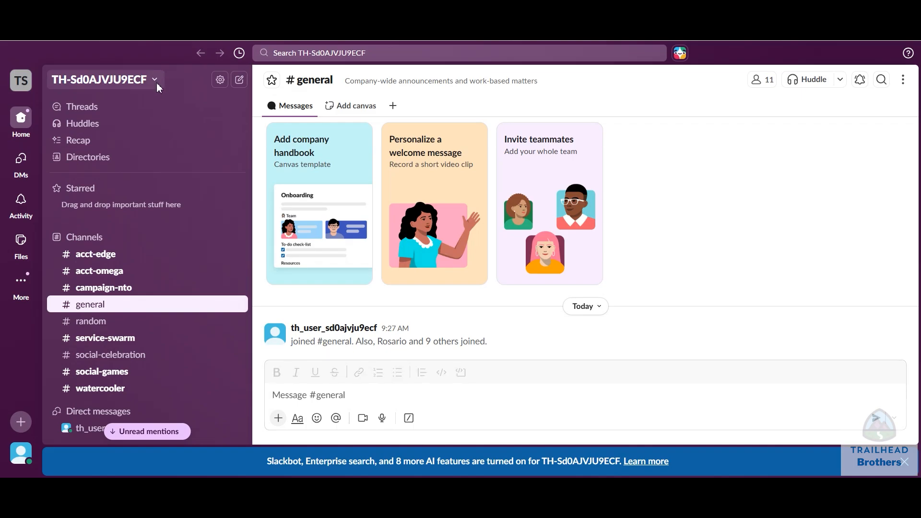
Open the Manage Salesforce Organizations administration page of the Slack playground workspace
left_click(158, 84)
mouse_move(115, 124)
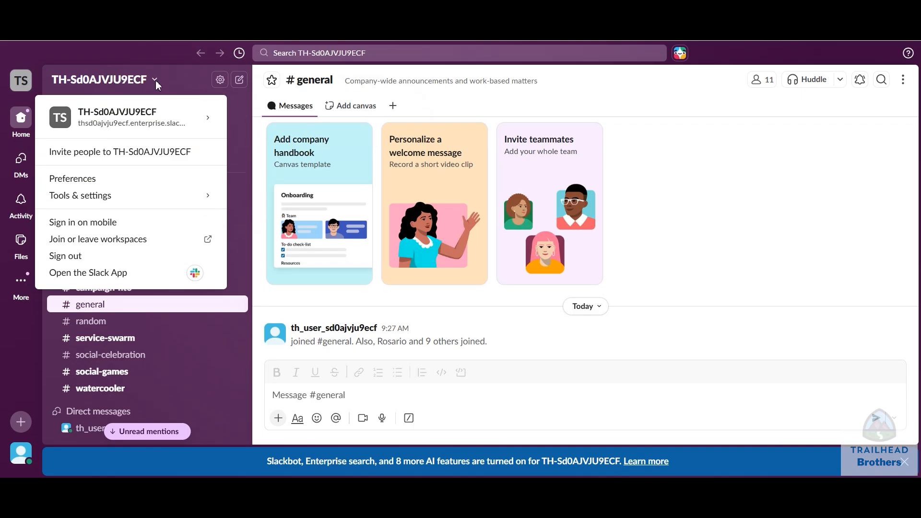
mouse_move(74, 202)
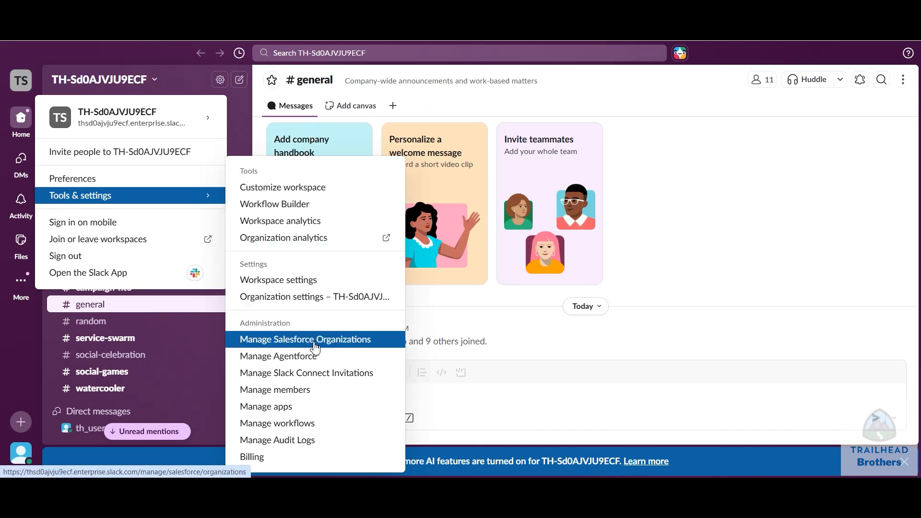
left_click(316, 340)
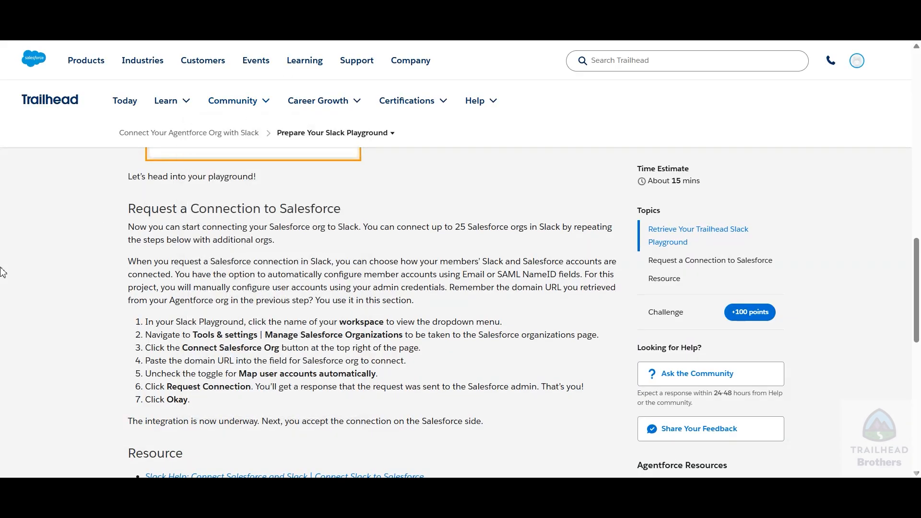
Set up a Salesforce org connection to student534-dev-ed.develop.my.salesforce.com with automatic user account mapping turned off
scroll(110, 305, "down", 1)
scroll(113, 305, "down", 1)
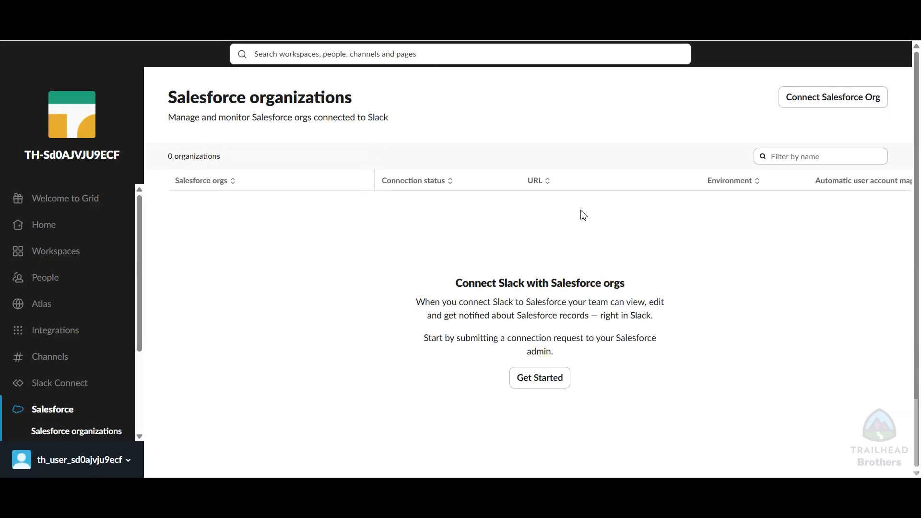
left_click(801, 103)
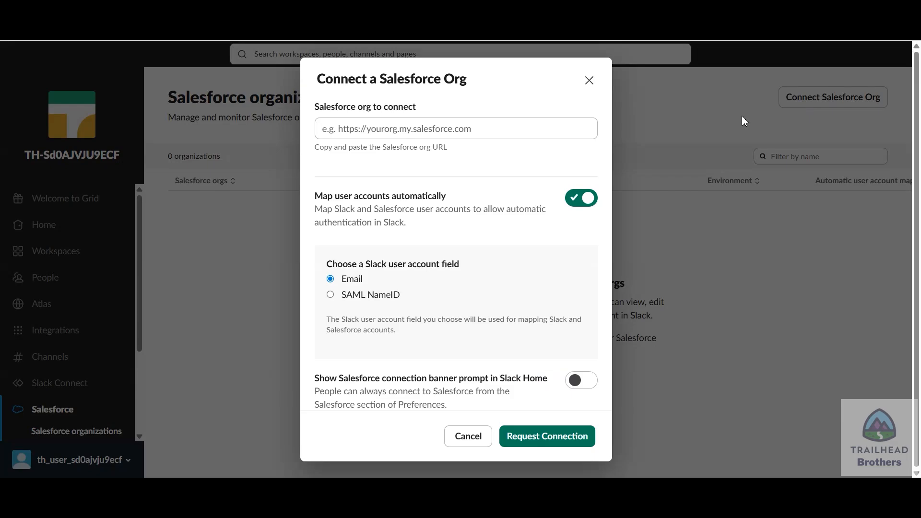
left_click(438, 129)
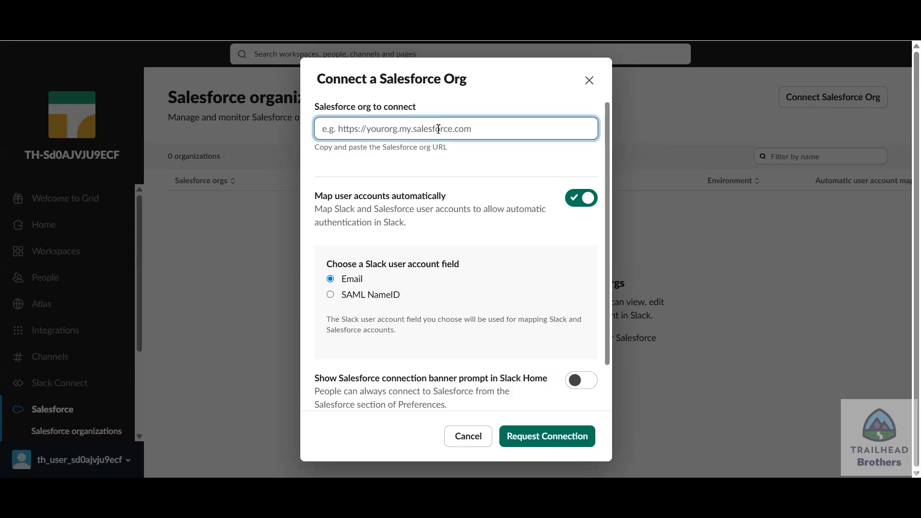
type("student534-dev-ed.develop.my.salesforce.com")
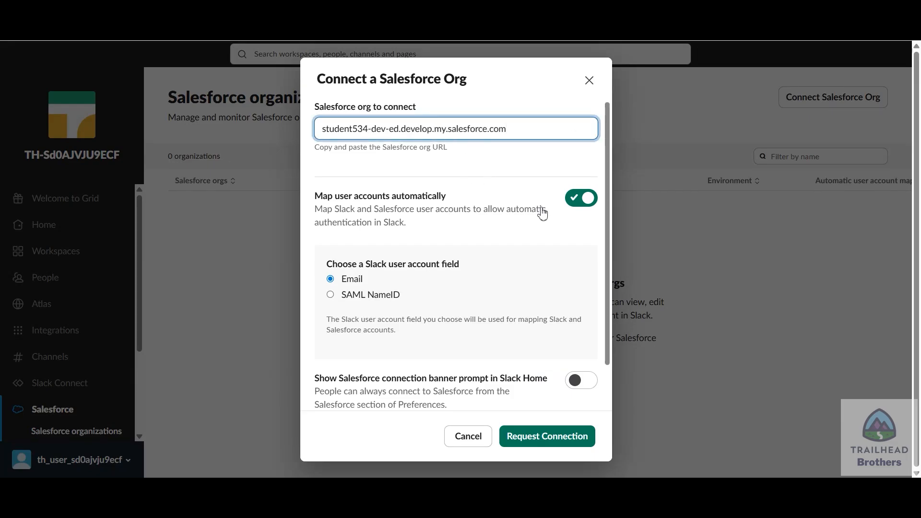
left_click(576, 201)
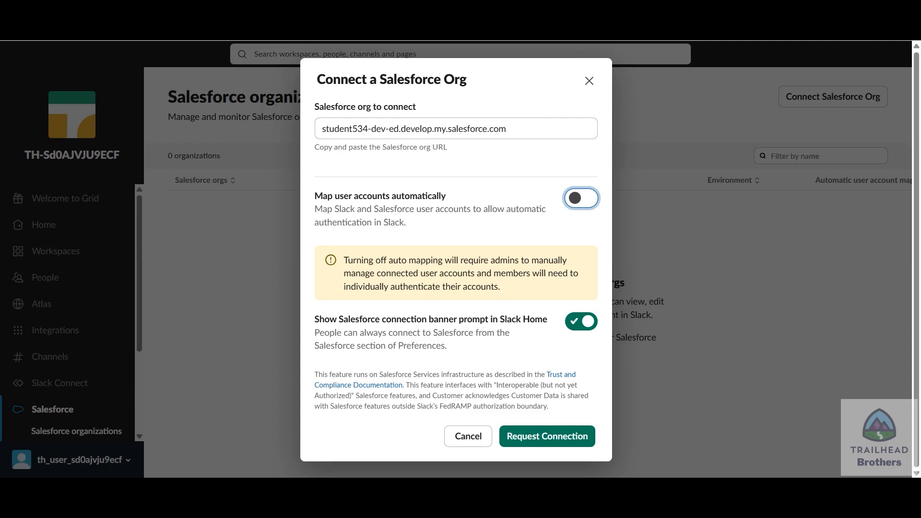
Check the Trailhead instructions, then submit the Salesforce connection request in Slack and dismiss the next-steps dialog
left_click(307, 11)
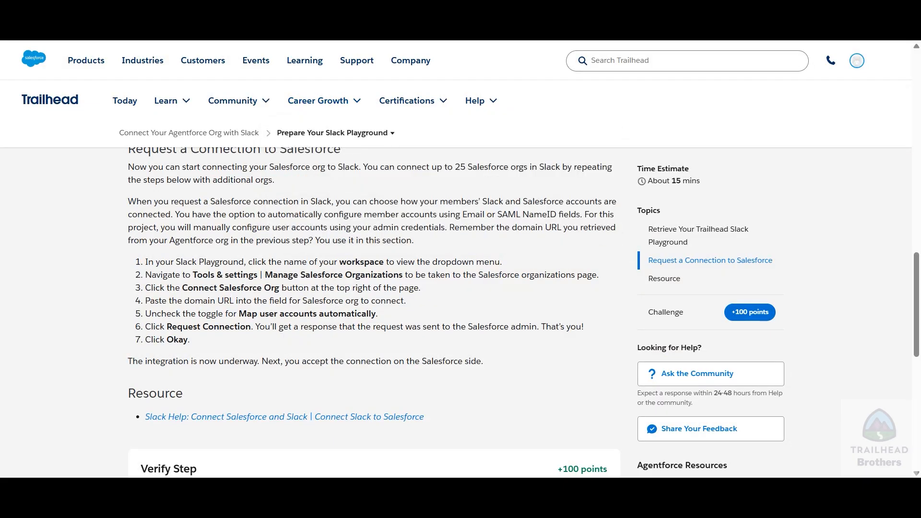
left_click(413, 11)
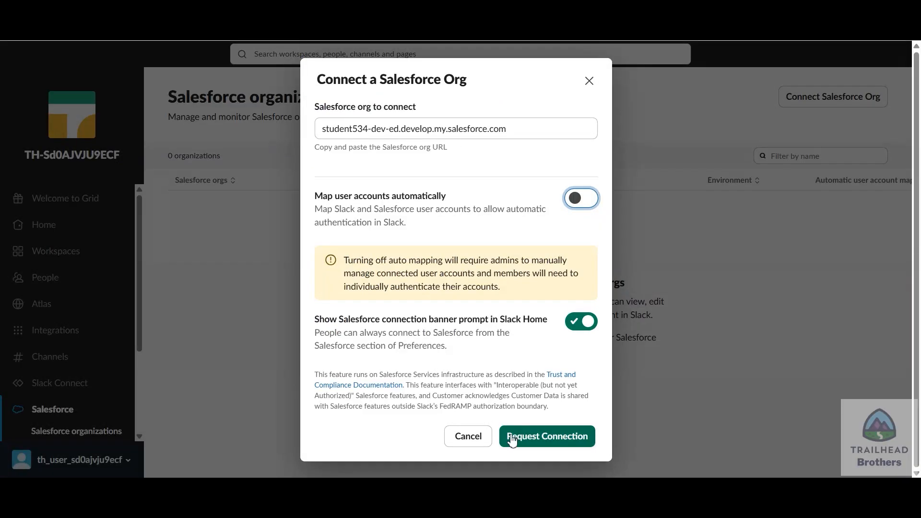
left_click(561, 438)
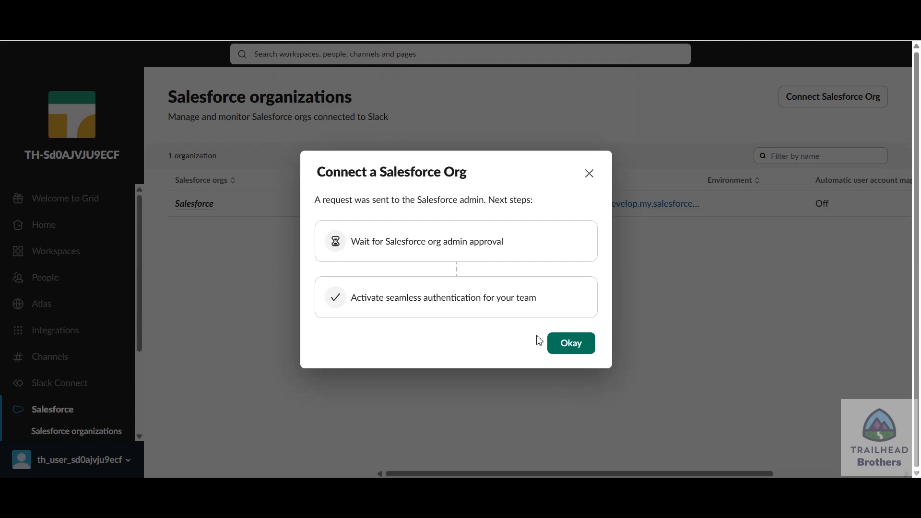
left_click(563, 344)
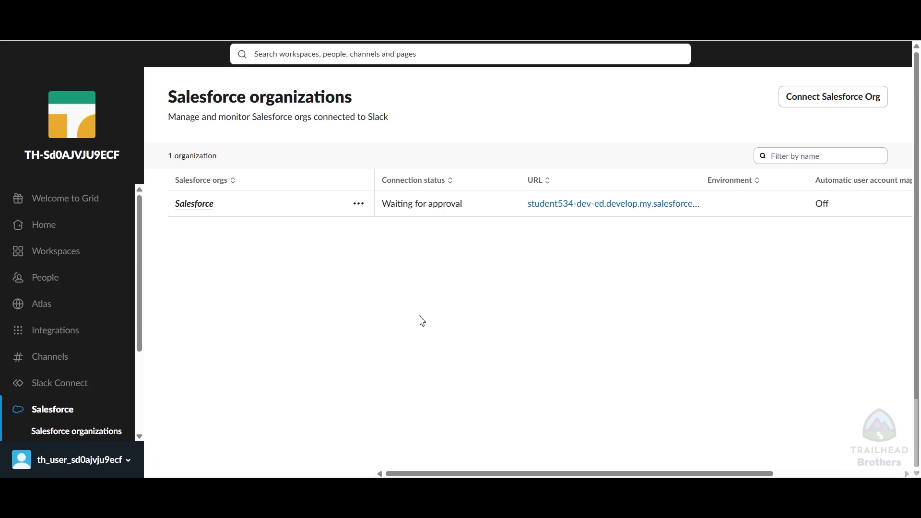
Review Trailhead's Accept the Connection in Salesforce instructions and copy the Setup page name Manage Slack Connection
left_click(331, 29)
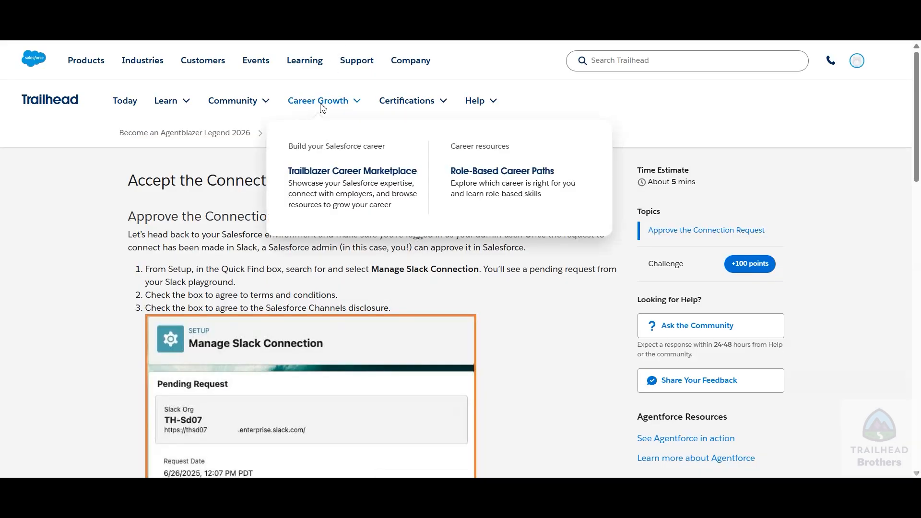
scroll(76, 274, "down", 3)
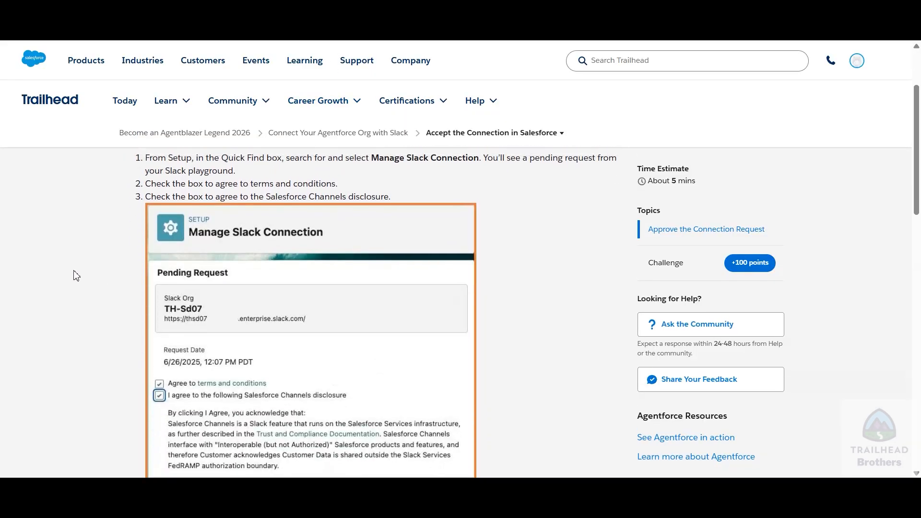
scroll(75, 275, "up", 3)
left_click(247, 29)
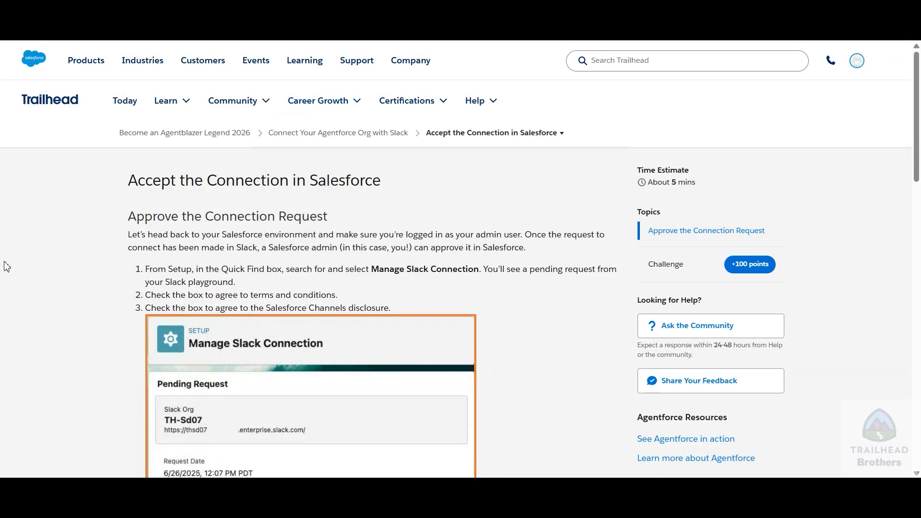
scroll(6, 267, "down", 1)
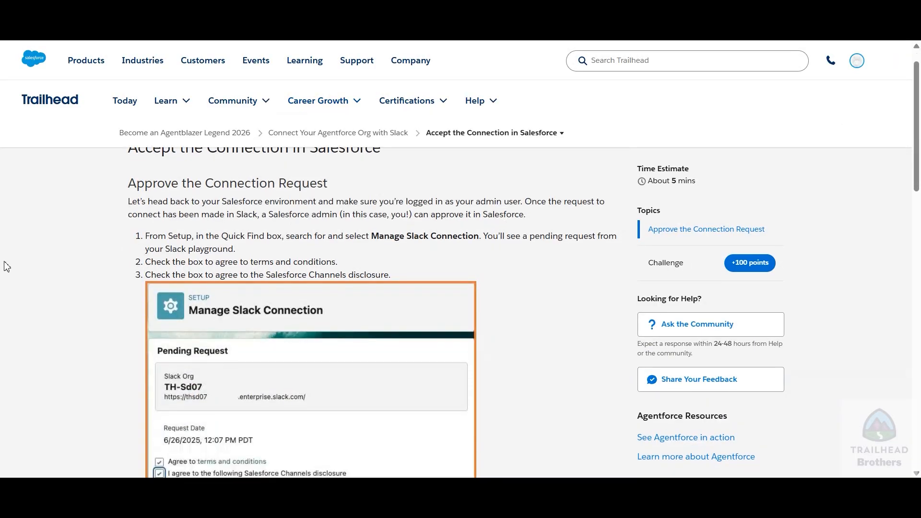
scroll(7, 267, "down", 1)
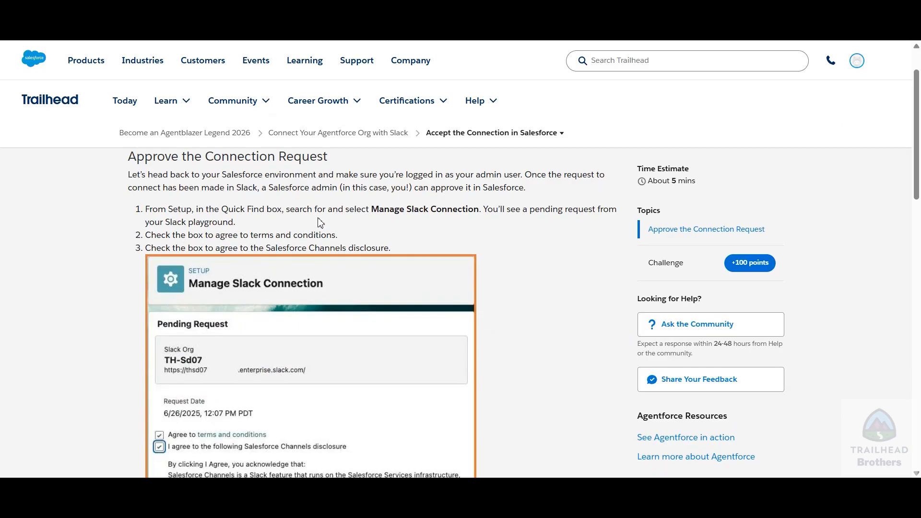
left_click_drag(375, 212, 481, 213)
key("ctrl+c")
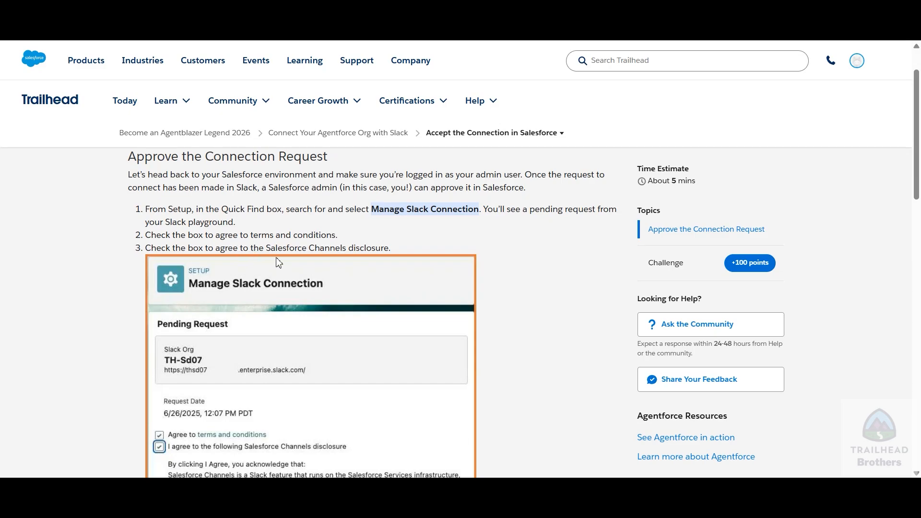
scroll(474, 261, "down", 1)
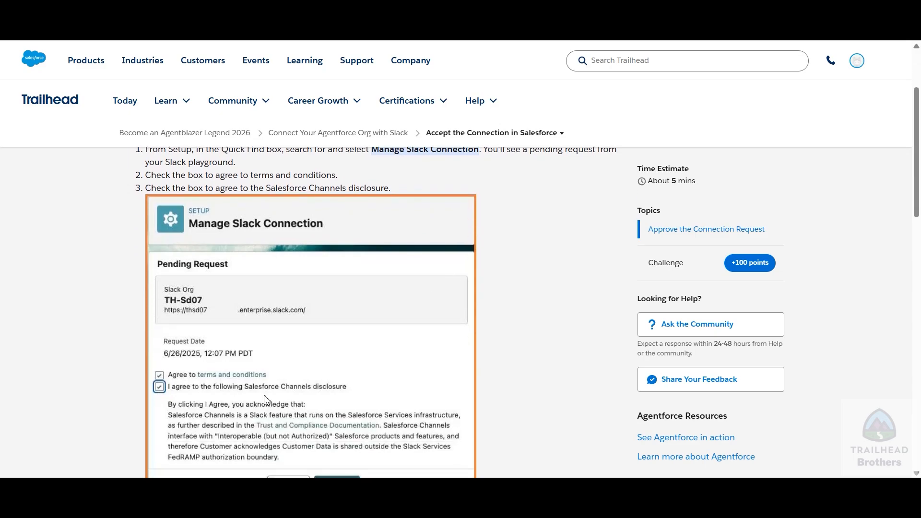
scroll(319, 331, "down", 2)
scroll(262, 311, "up", 1)
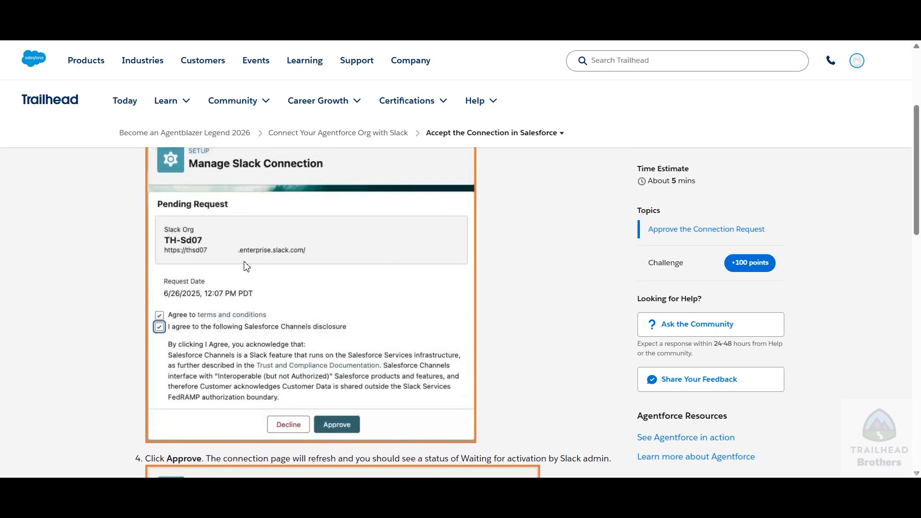
scroll(245, 265, "down", 5)
scroll(249, 267, "up", 1)
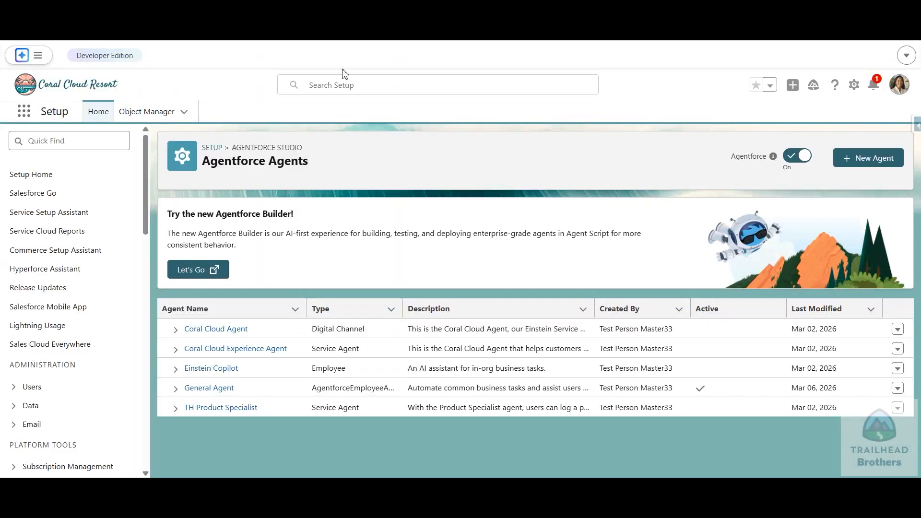
Search the Salesforce org's Setup for Manage Slack Connection
left_click(67, 143)
key("ctrl+v")
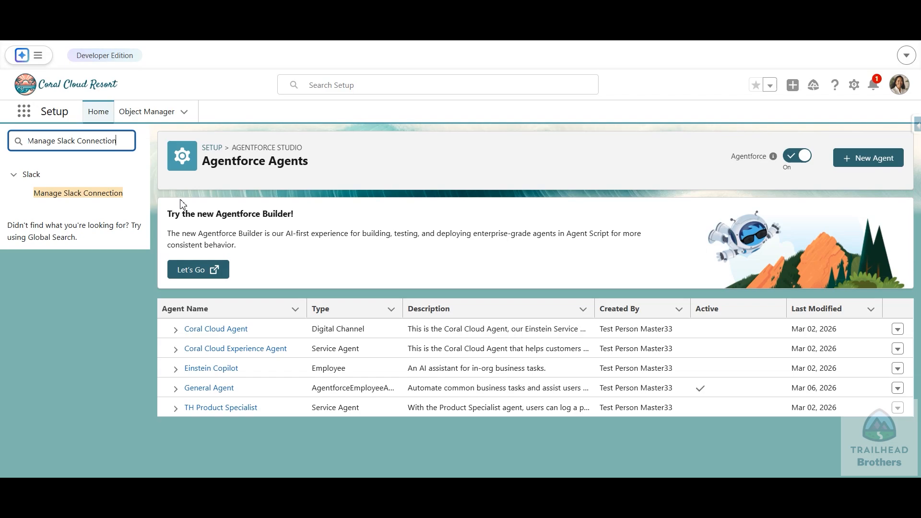
key("Return")
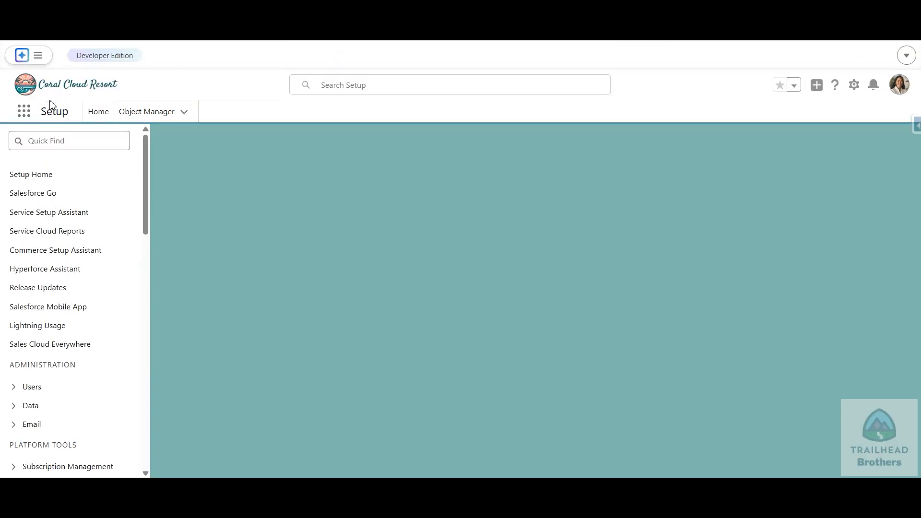
left_click(62, 140)
key("ctrl+v")
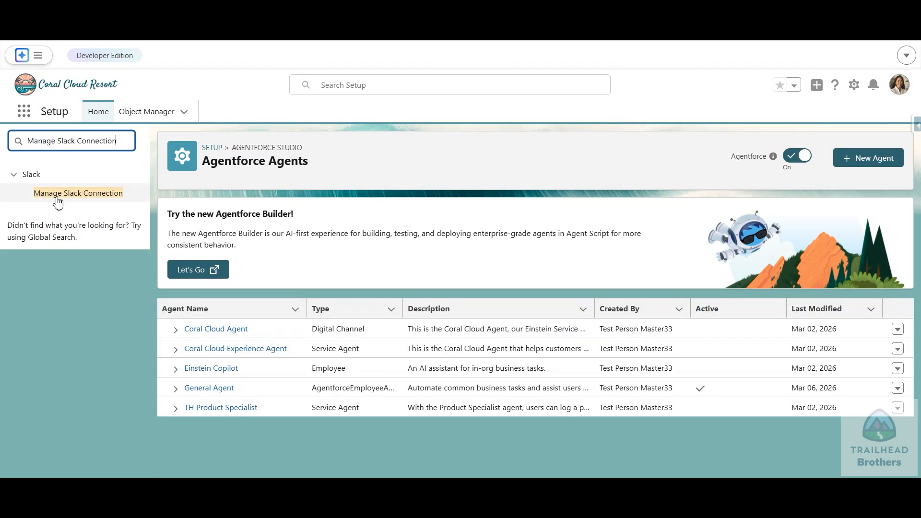
Open Manage Slack Connection and approve the Slack playground's pending request, agreeing to the terms
left_click(62, 198)
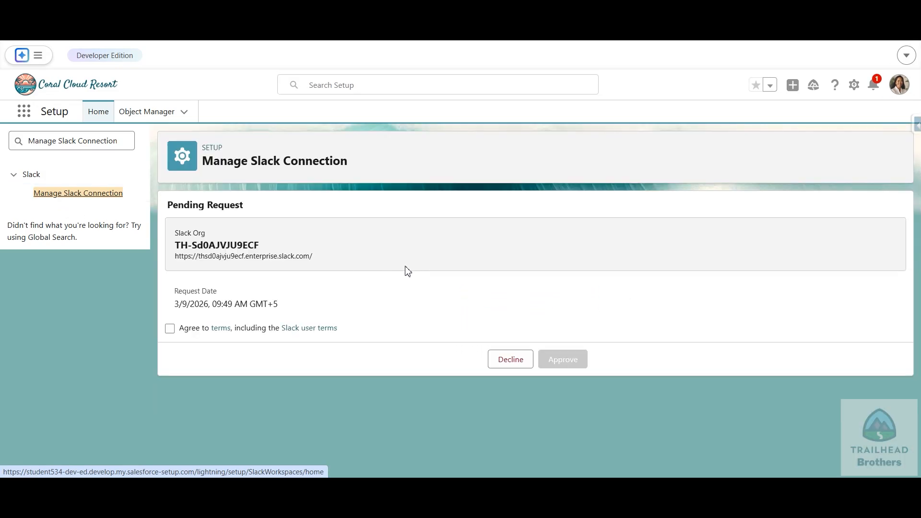
left_click(171, 328)
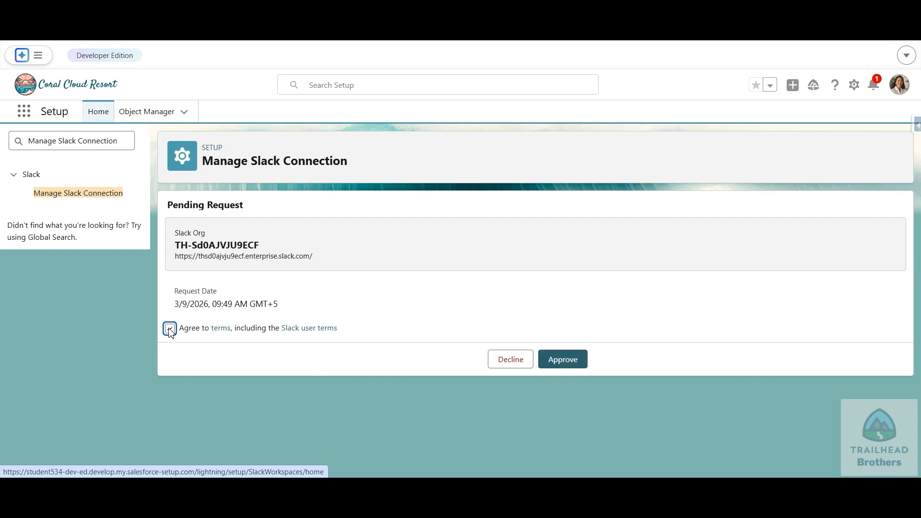
left_click(580, 362)
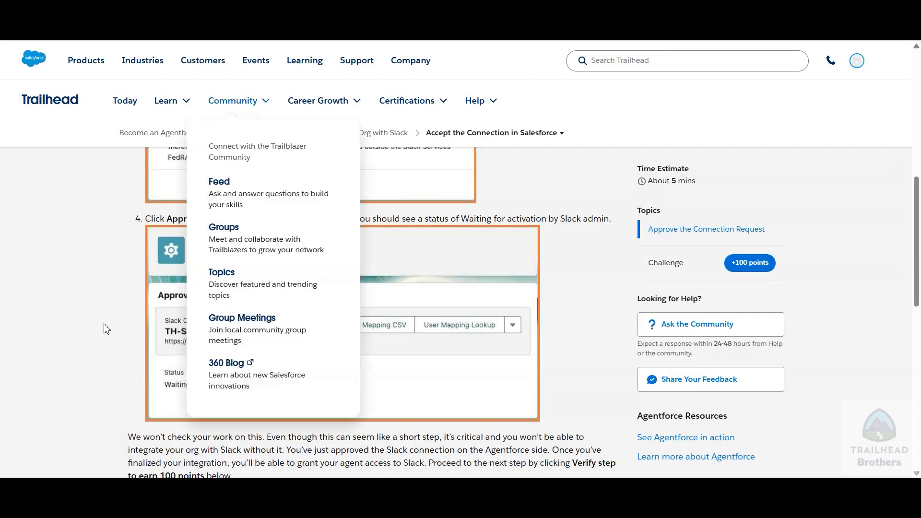
Verify the Accept the Connection in Salesforce step in Trailhead and review the instructions for activating the connection in Slack
scroll(10, 391, "down", 4)
scroll(73, 300, "down", 3)
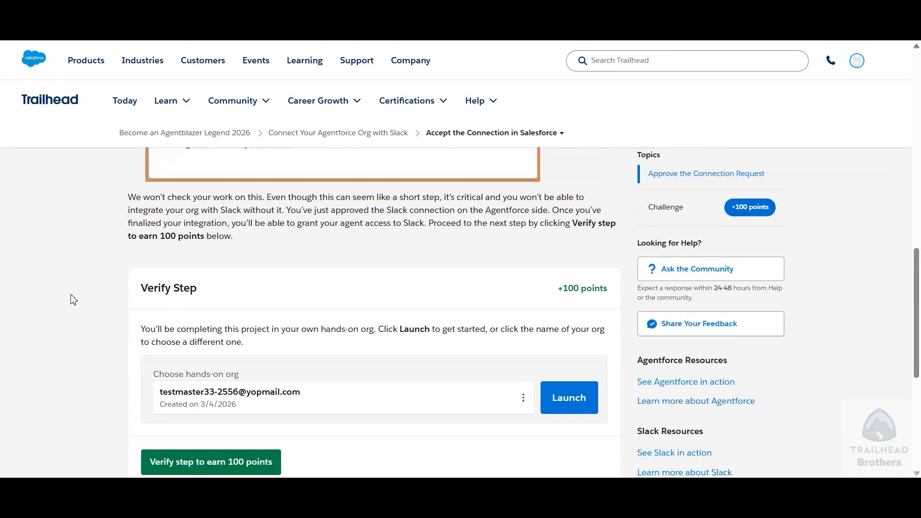
left_click(226, 412)
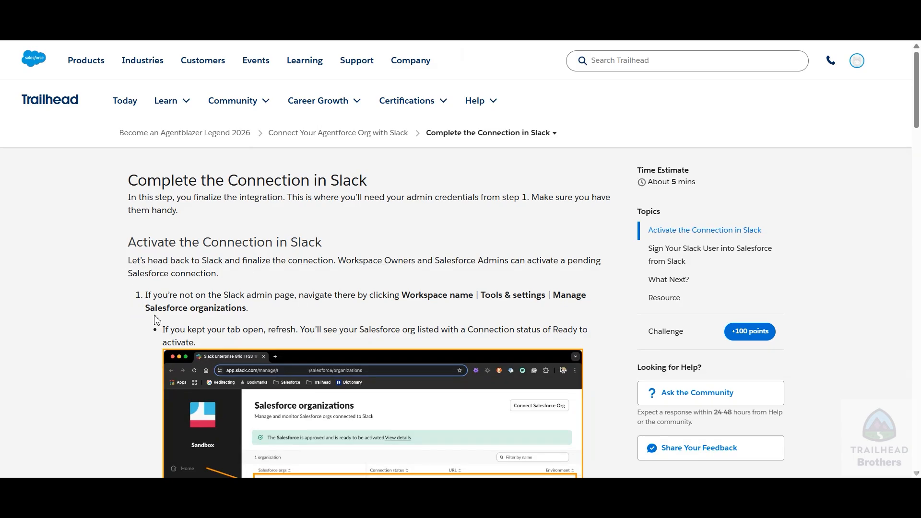
scroll(158, 319, "down", 1)
scroll(158, 319, "down", 2)
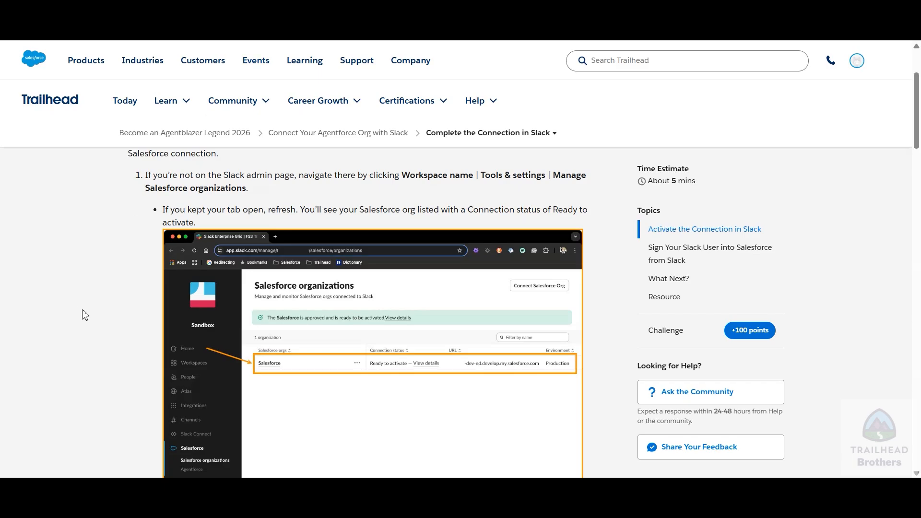
scroll(123, 306, "down", 3)
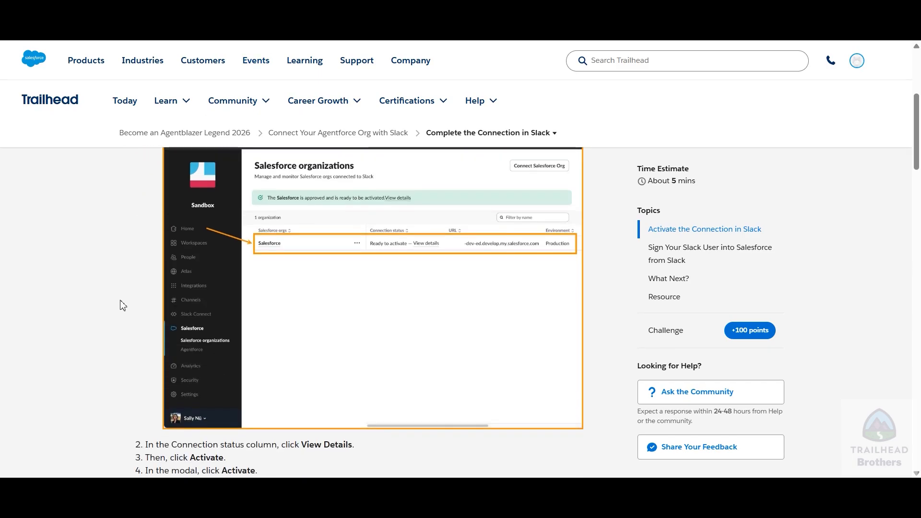
scroll(123, 305, "down", 3)
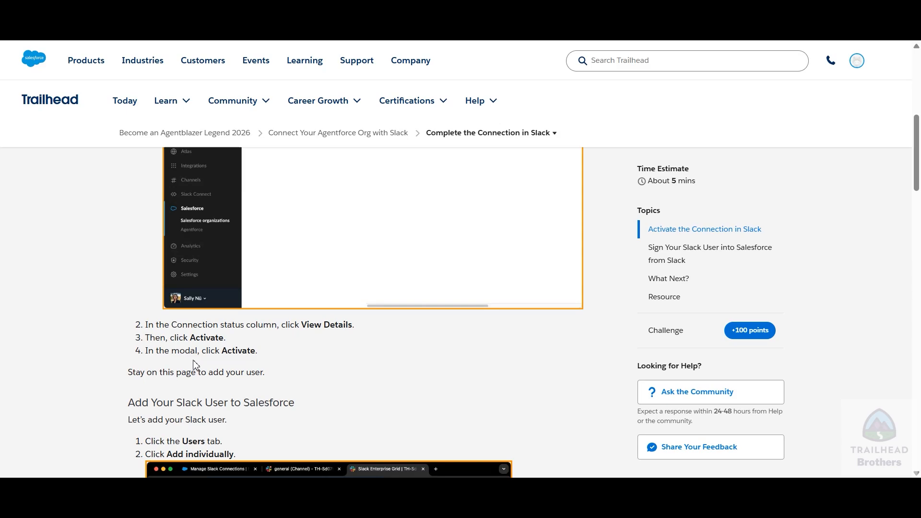
Activate the Student org's connection from its details in Slack's Salesforce organizations page
key("ctrl+Tab")
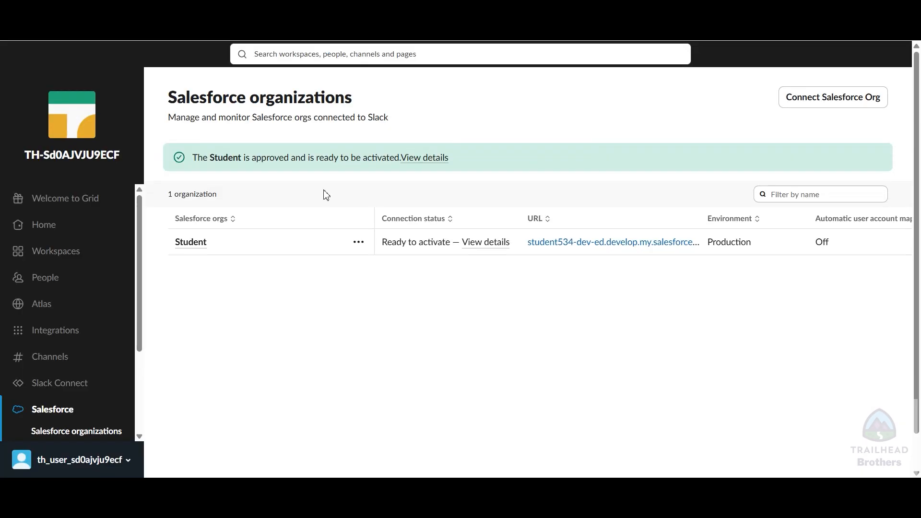
left_click(486, 243)
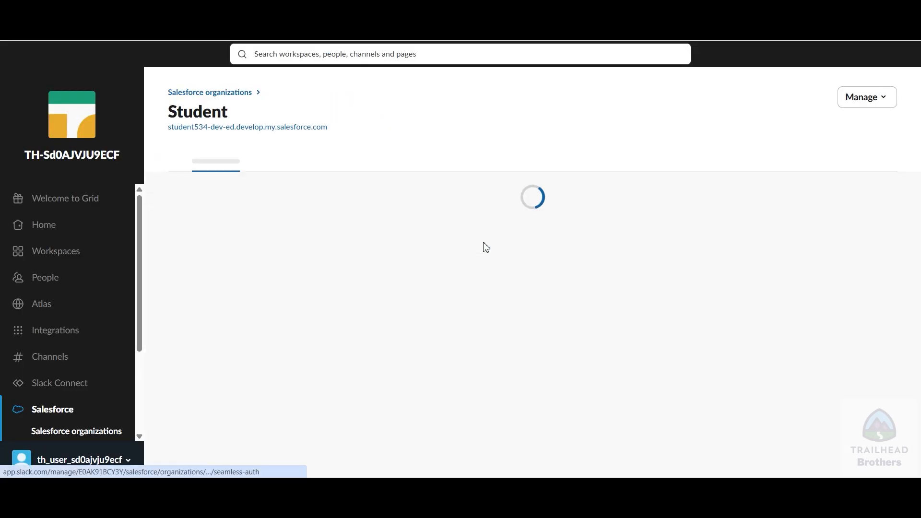
left_click(487, 214)
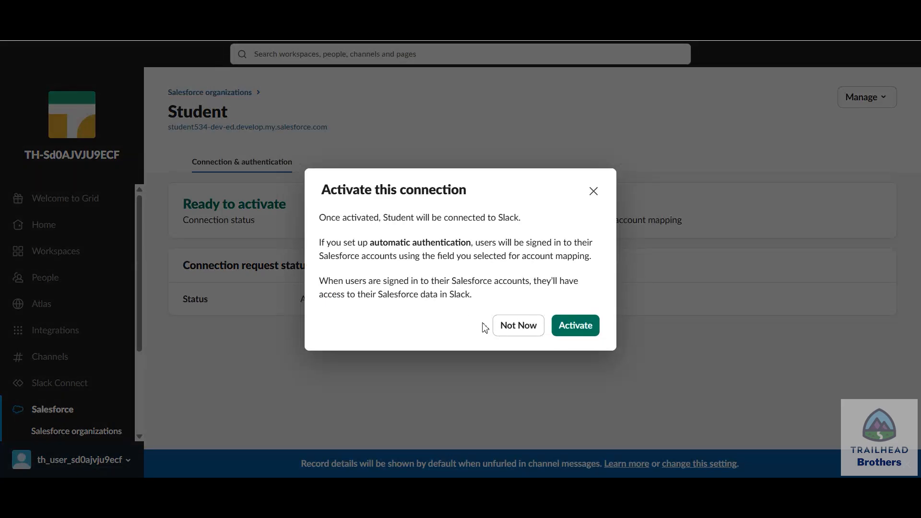
left_click(575, 324)
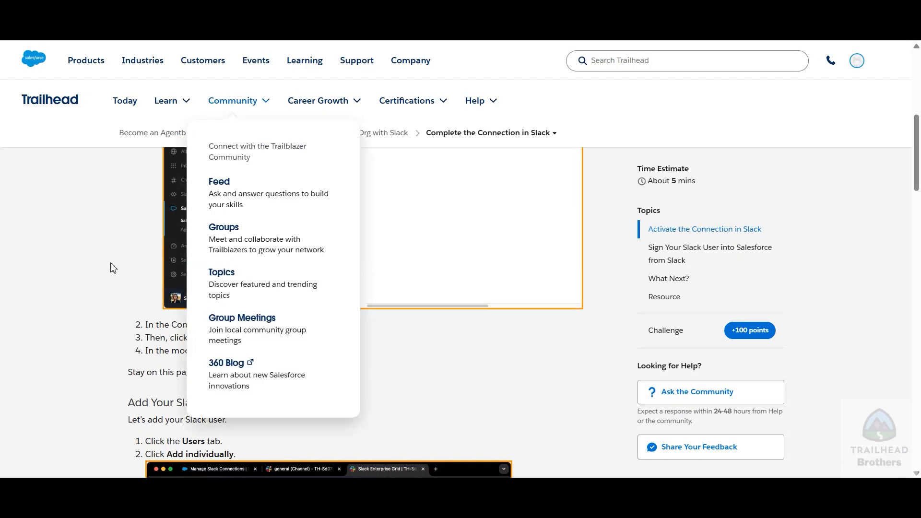
Check Trailhead's instructions for adding a Slack user and individually grant your own Slack user, marked "(you)", access to the Student org
scroll(57, 288, "down", 3)
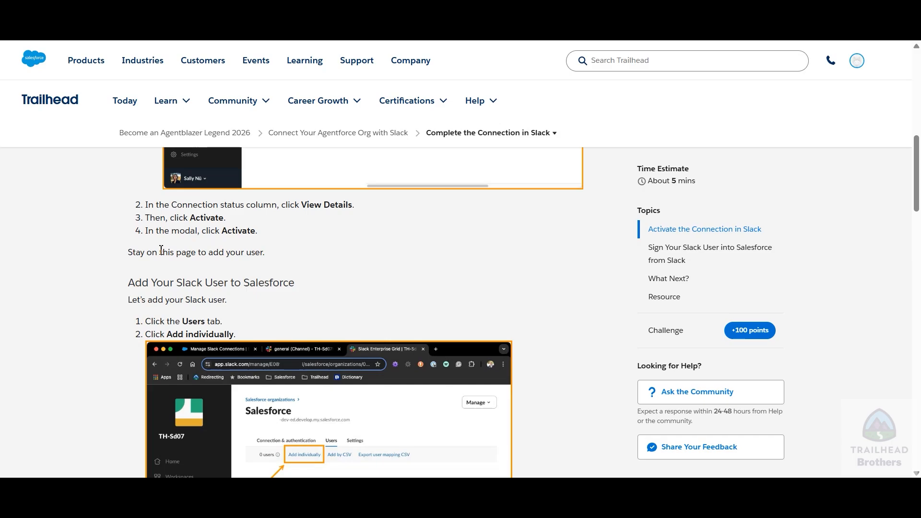
scroll(161, 250, "down", 1)
scroll(161, 253, "down", 1)
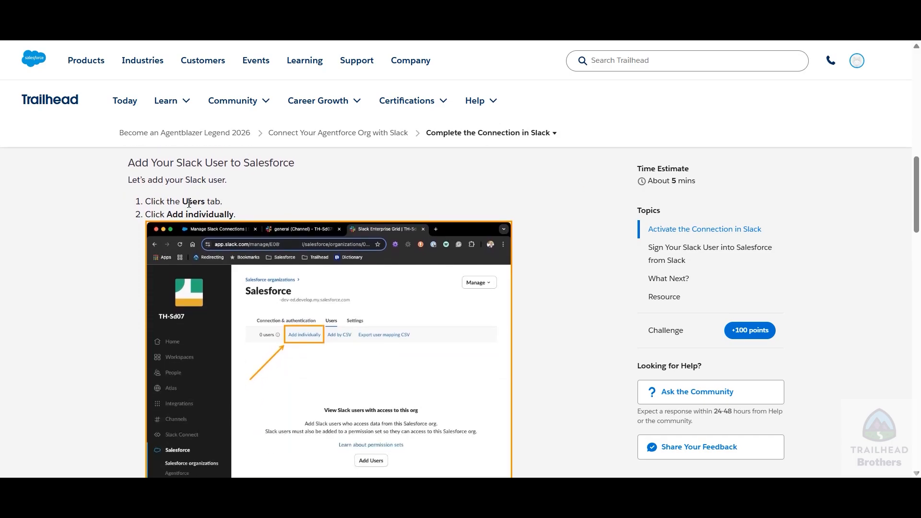
scroll(188, 212, "down", 4)
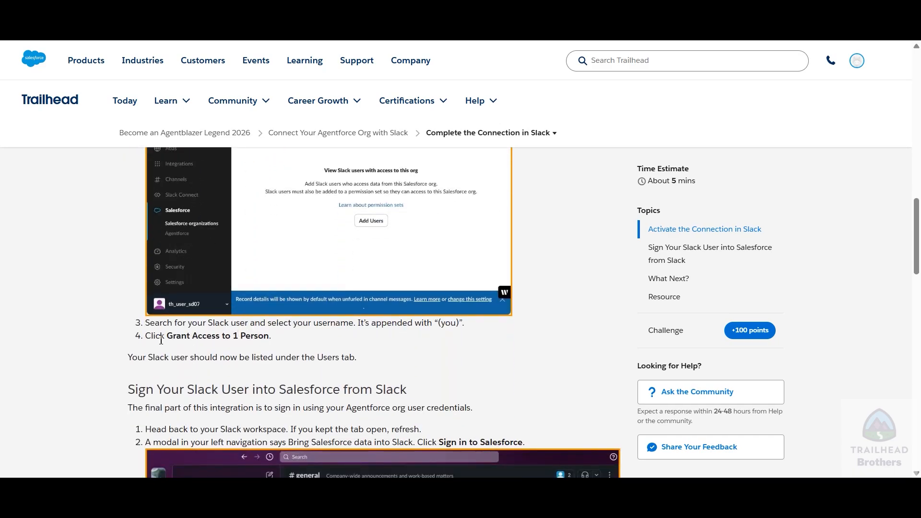
left_click(393, 10)
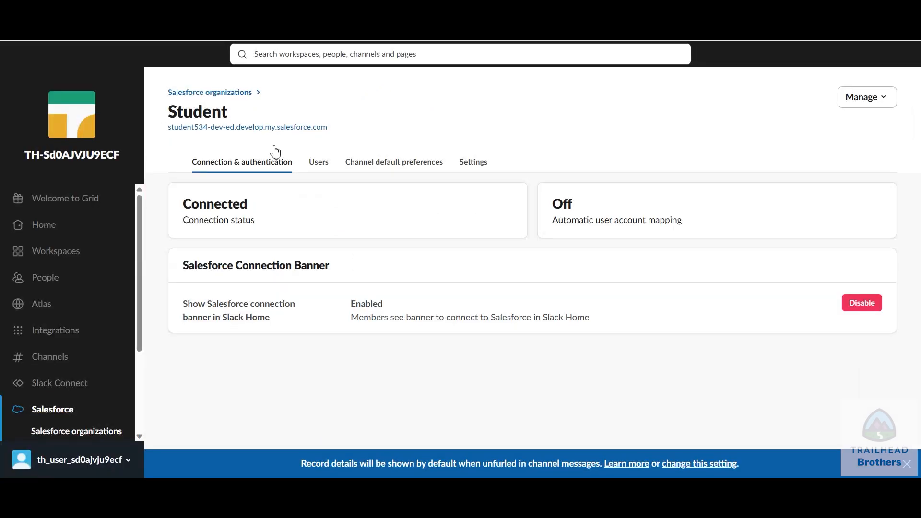
left_click(318, 164)
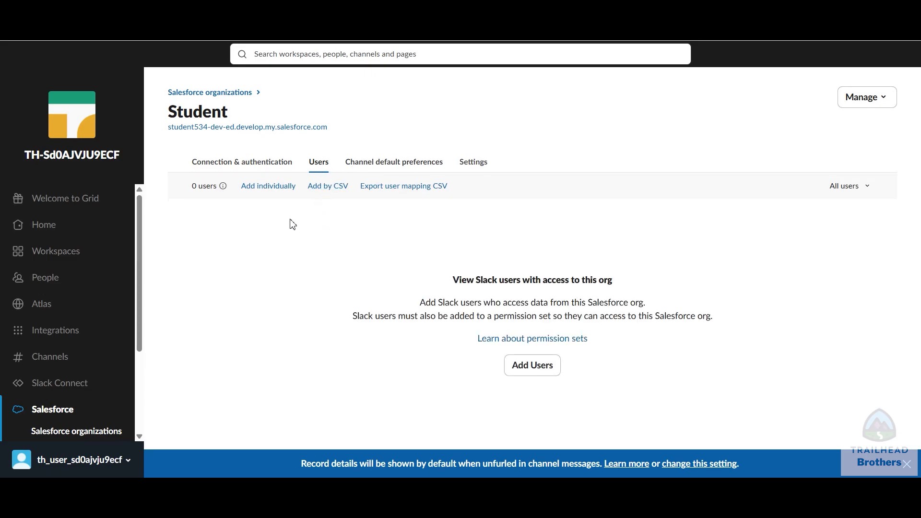
left_click(266, 185)
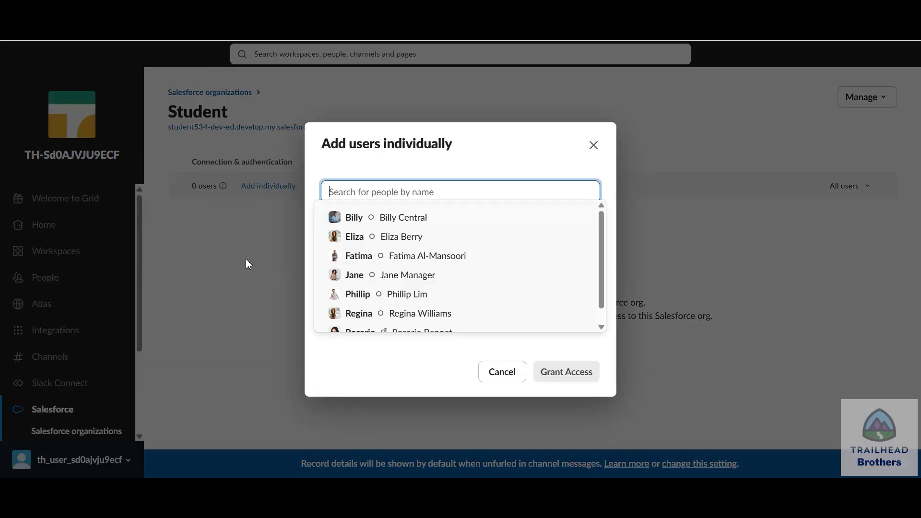
type("you")
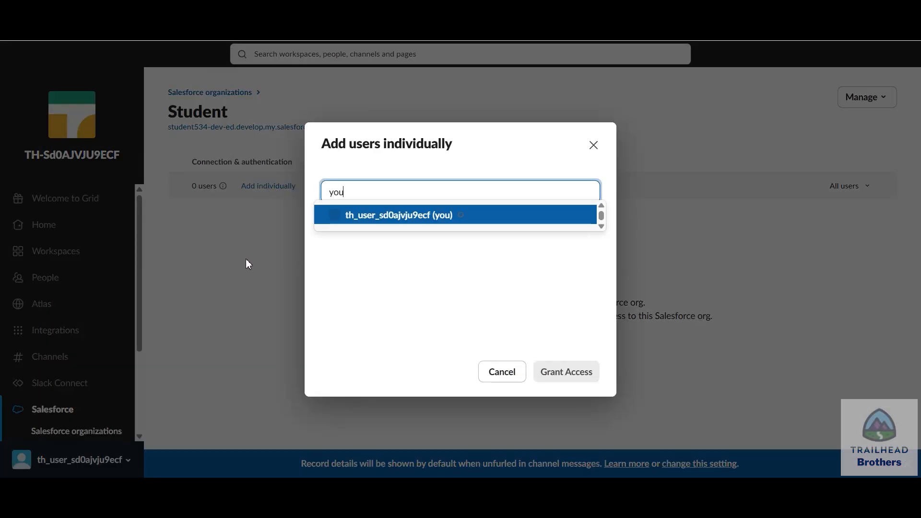
left_click(445, 221)
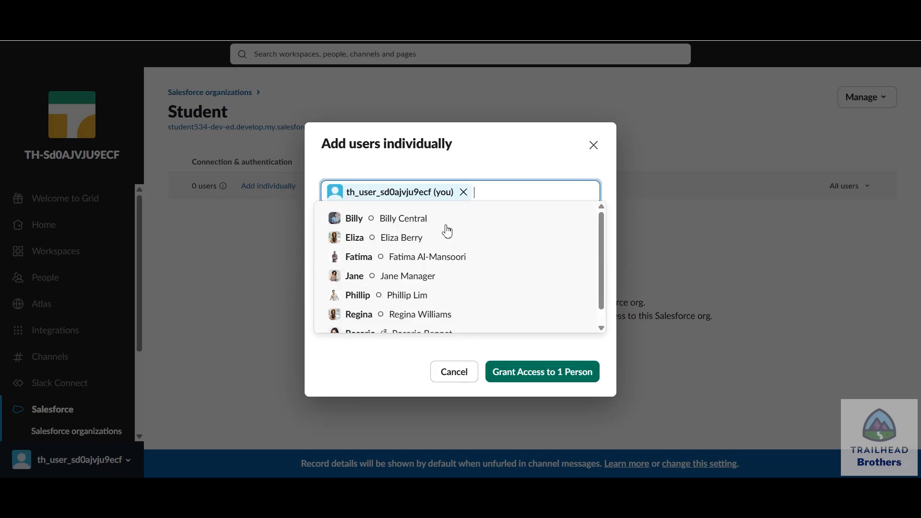
left_click(473, 157)
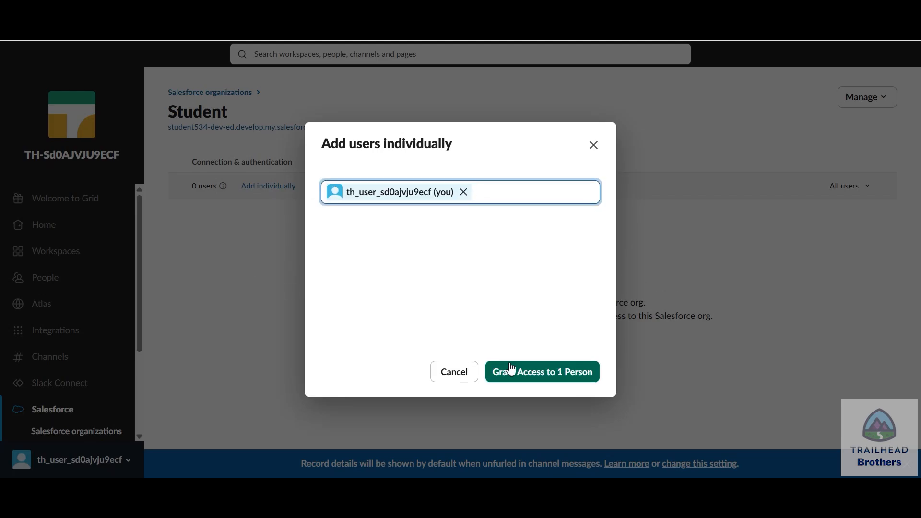
left_click(519, 374)
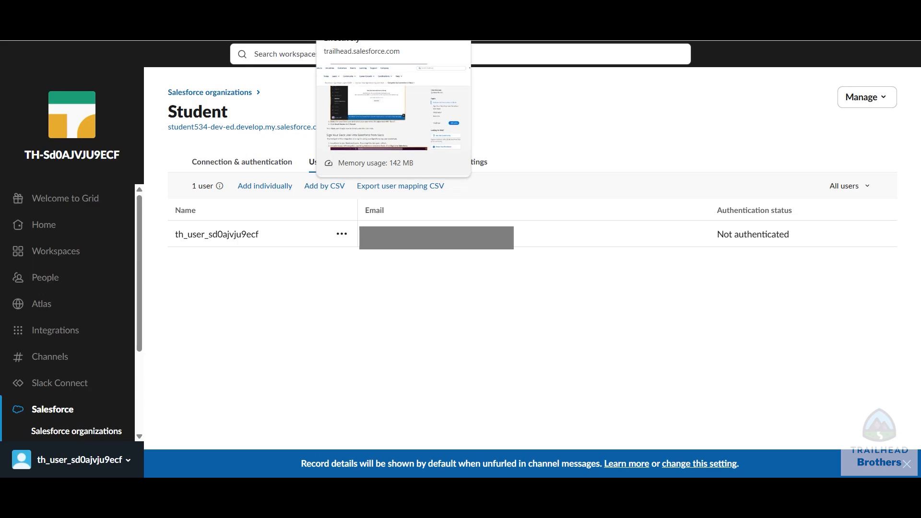
Review Trailhead's instructions for signing the Slack user into Salesforce from Slack
left_click(357, 10)
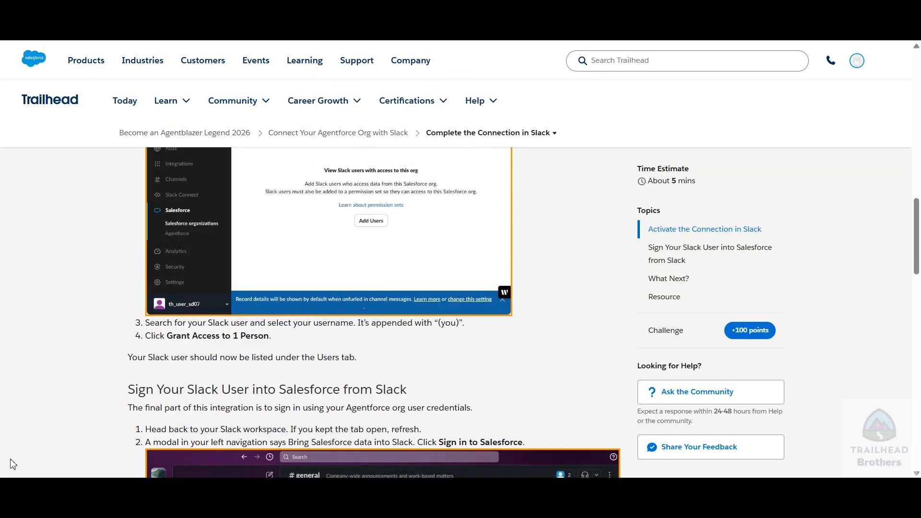
scroll(13, 464, "down", 3)
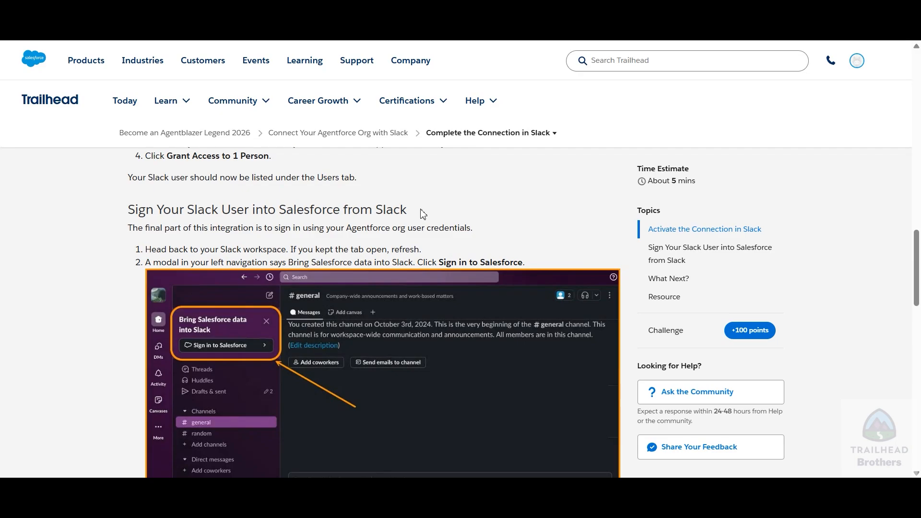
key("ctrl+Tab")
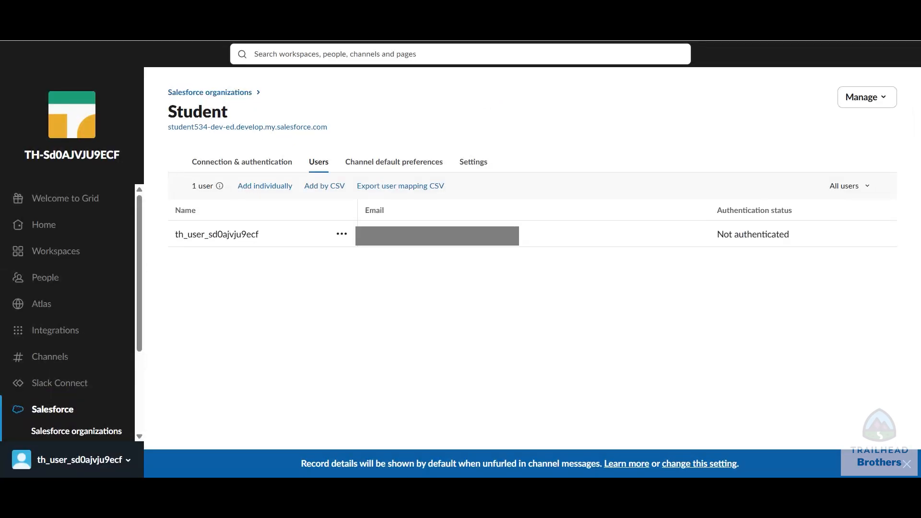
key("ctrl+Tab")
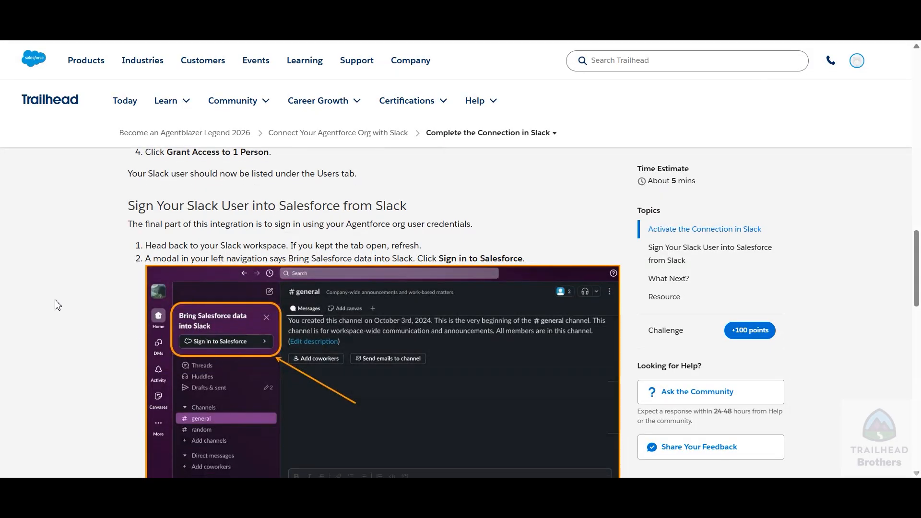
scroll(56, 305, "down", 5)
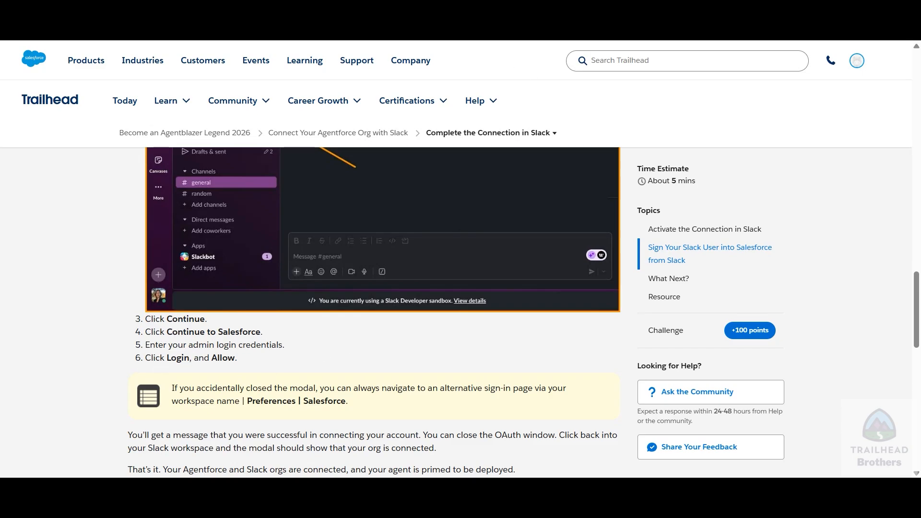
scroll(177, 244, "up", 5)
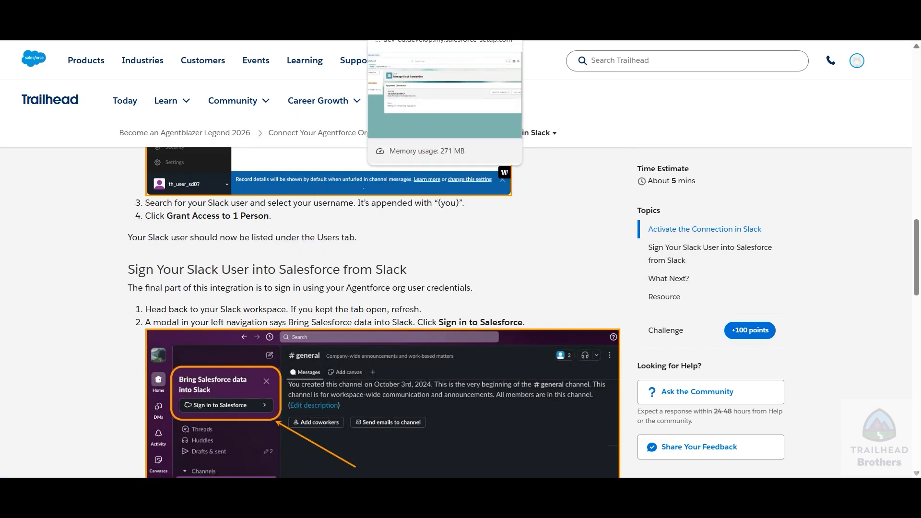
Sign in to the Student Salesforce org from the Slack workspace, declining to save the password and allowing Slack's access
left_click(441, 29)
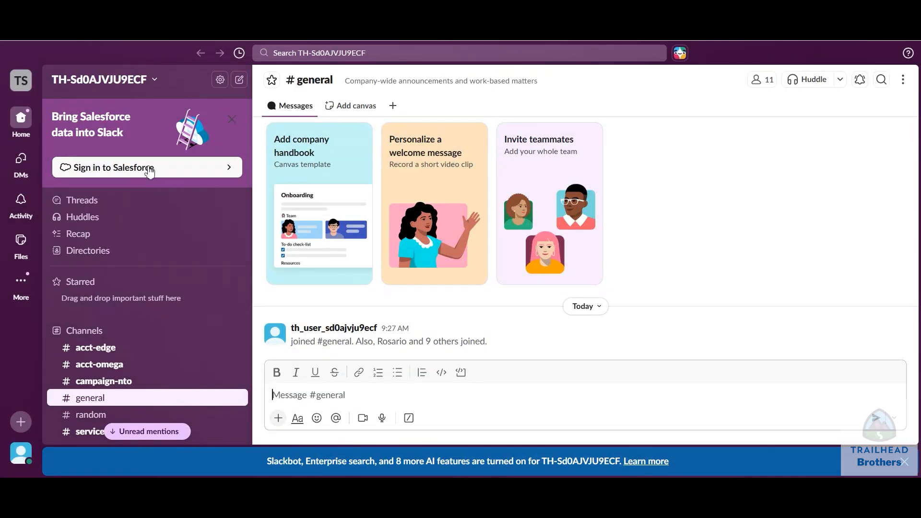
left_click(149, 168)
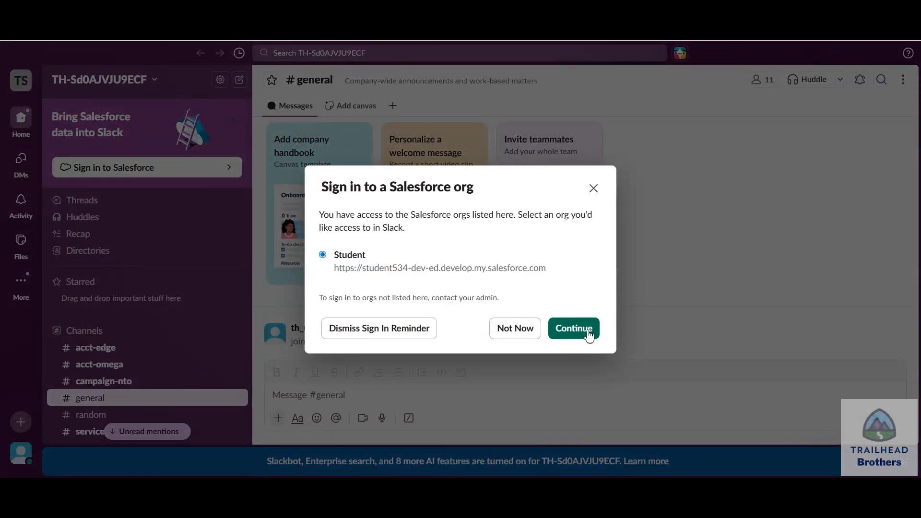
left_click(590, 335)
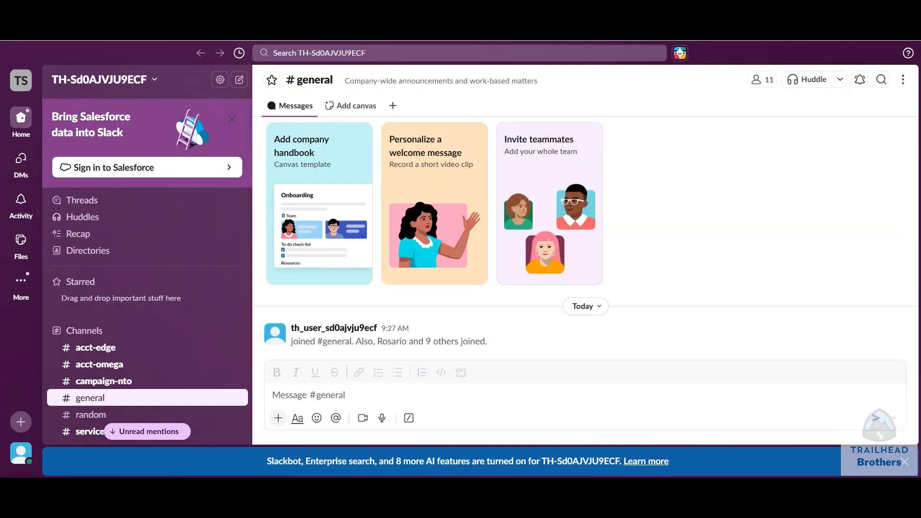
mouse_move(475, 506)
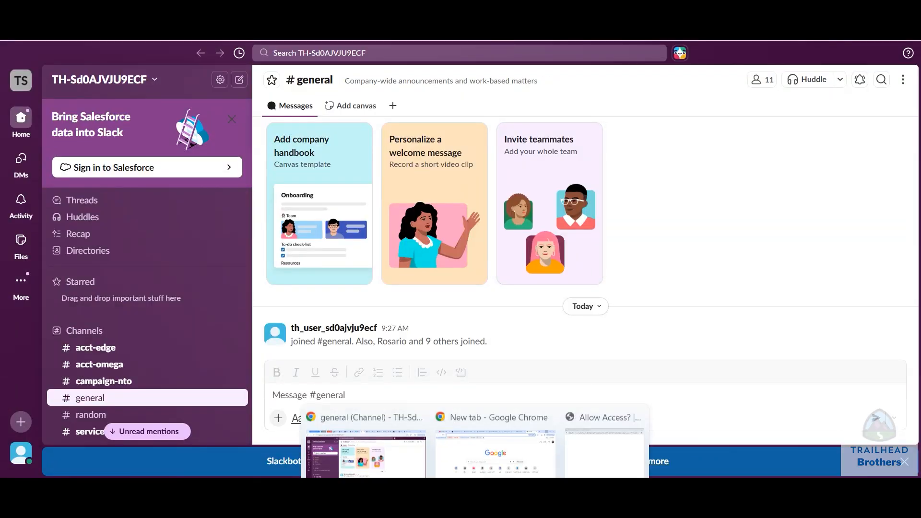
left_click(613, 440)
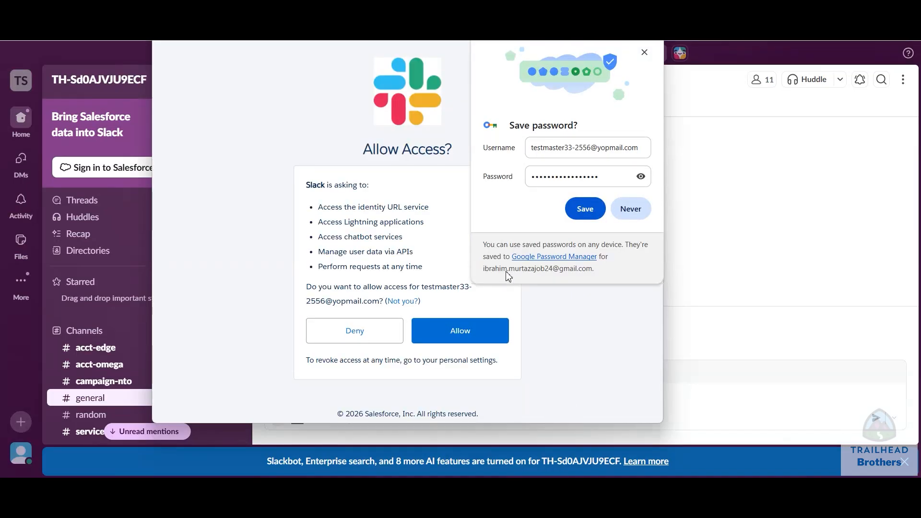
left_click(630, 209)
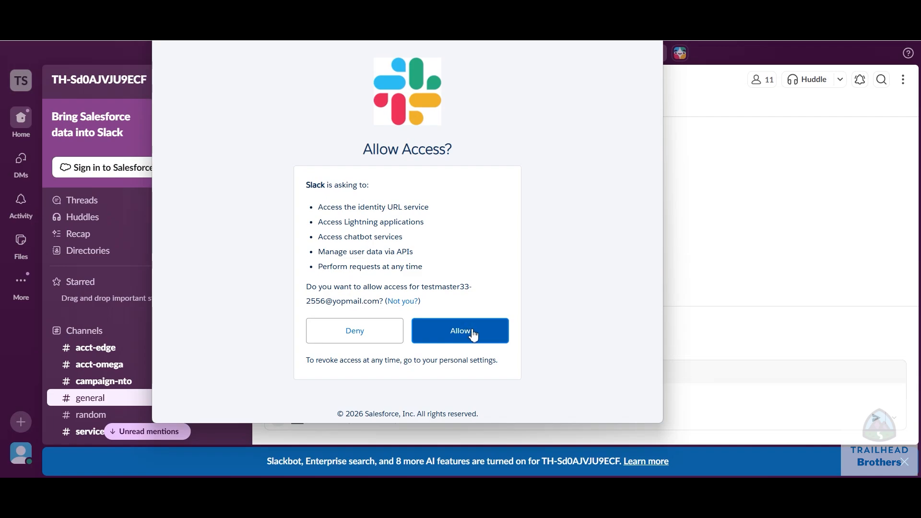
left_click(477, 343)
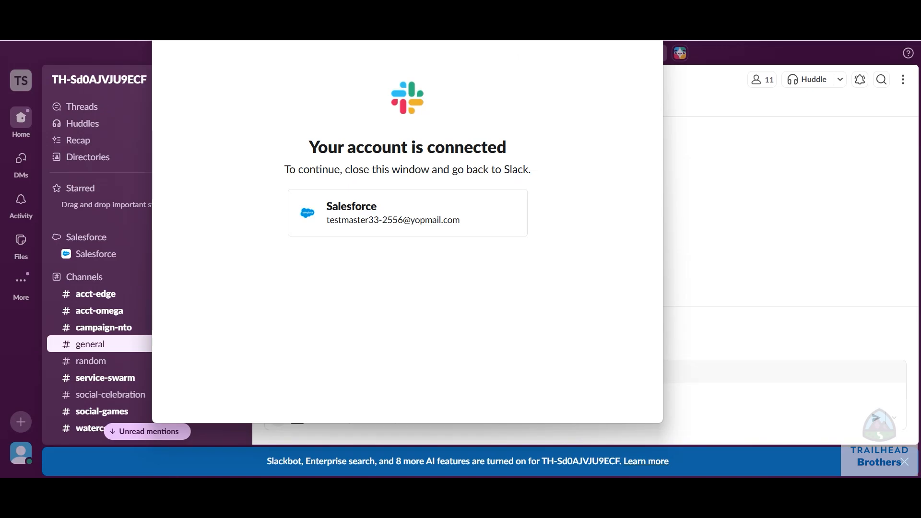
left_click(651, 20)
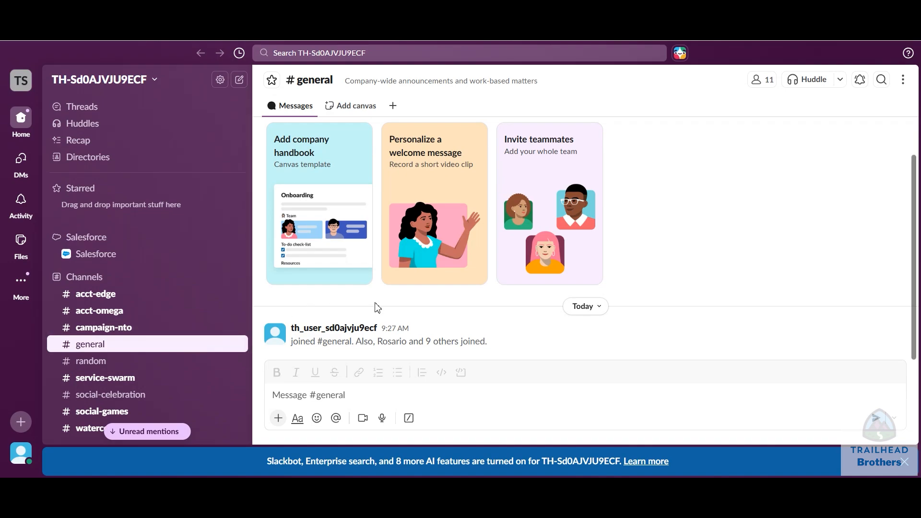
Verify the Complete the Connection in Slack step in Trailhead and rate the badge as Very helpful
mouse_move(475, 489)
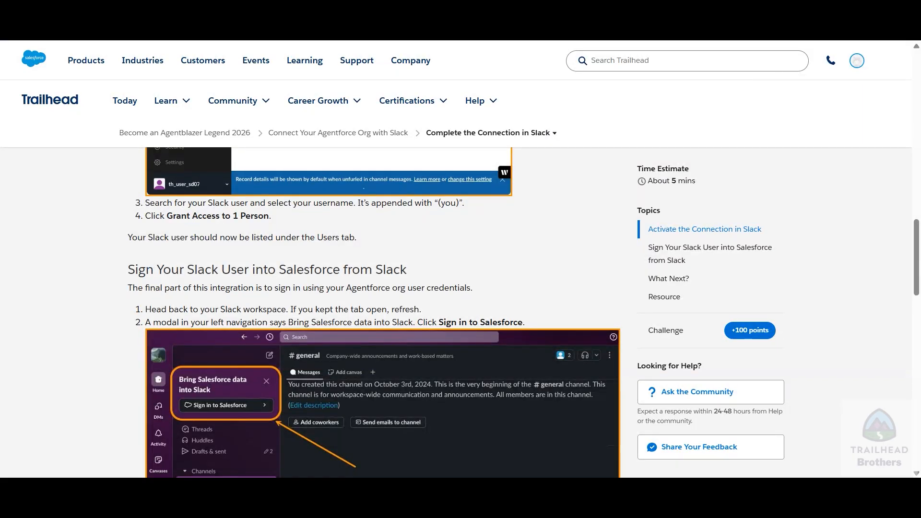
scroll(68, 261, "down", 7)
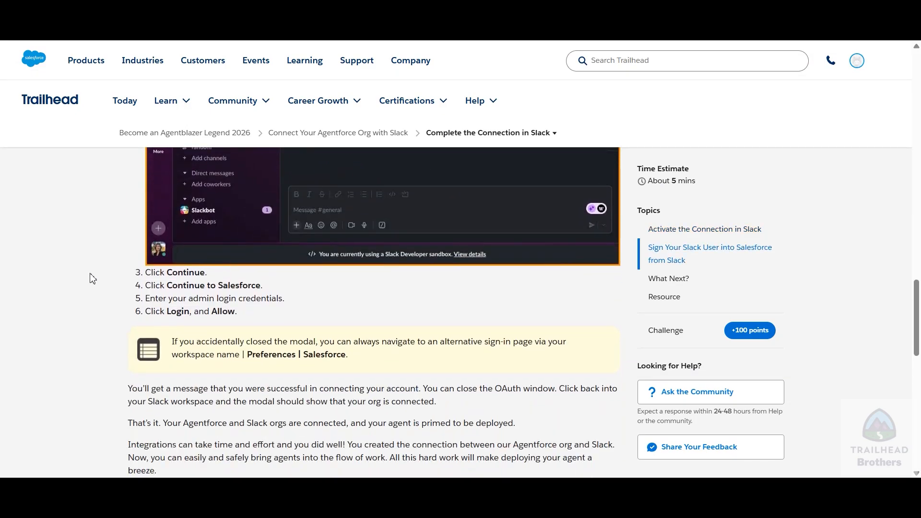
scroll(91, 276, "down", 3)
scroll(84, 276, "down", 6)
scroll(84, 277, "up", 2)
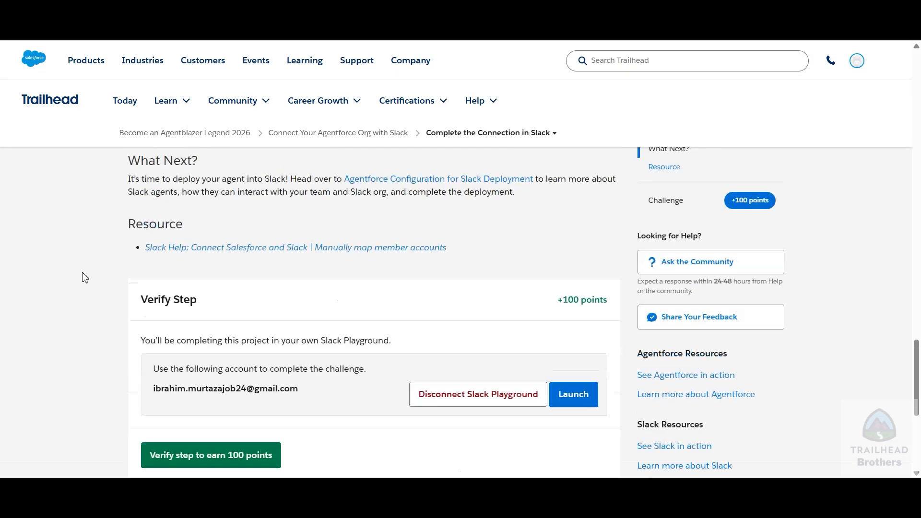
scroll(85, 278, "up", 6)
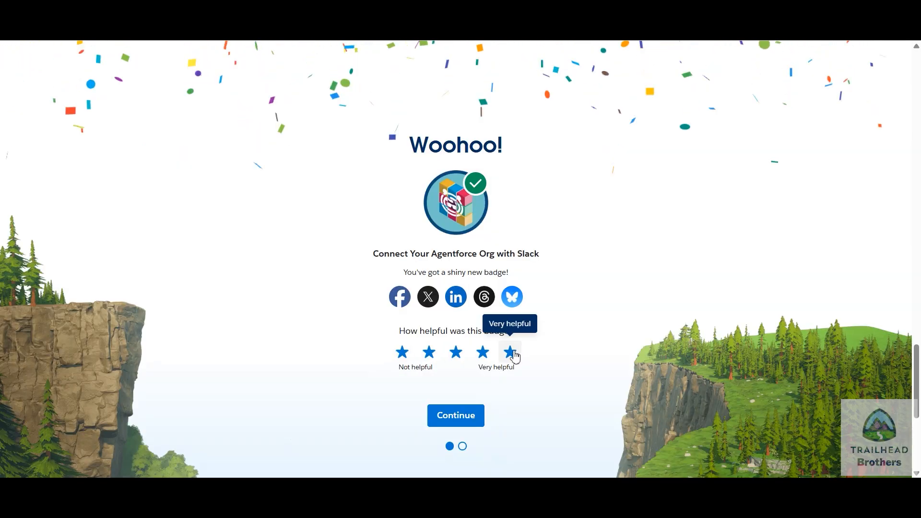
left_click(510, 353)
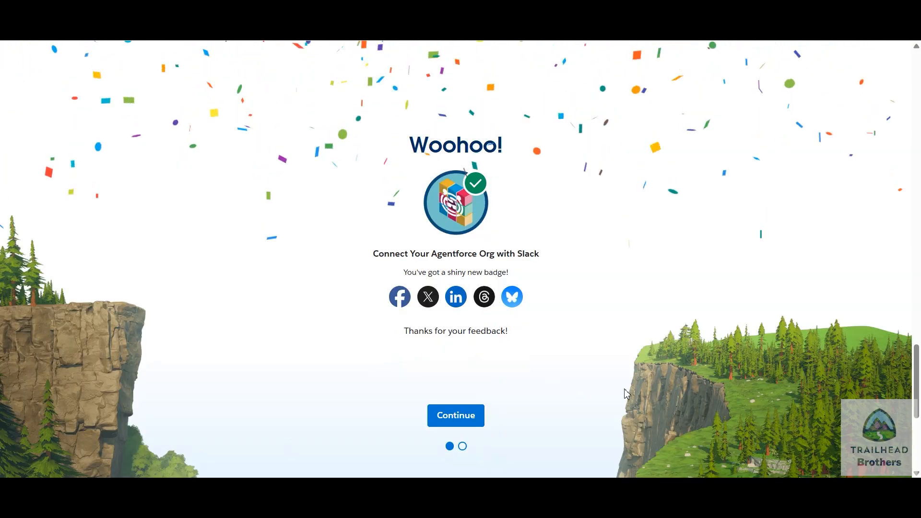